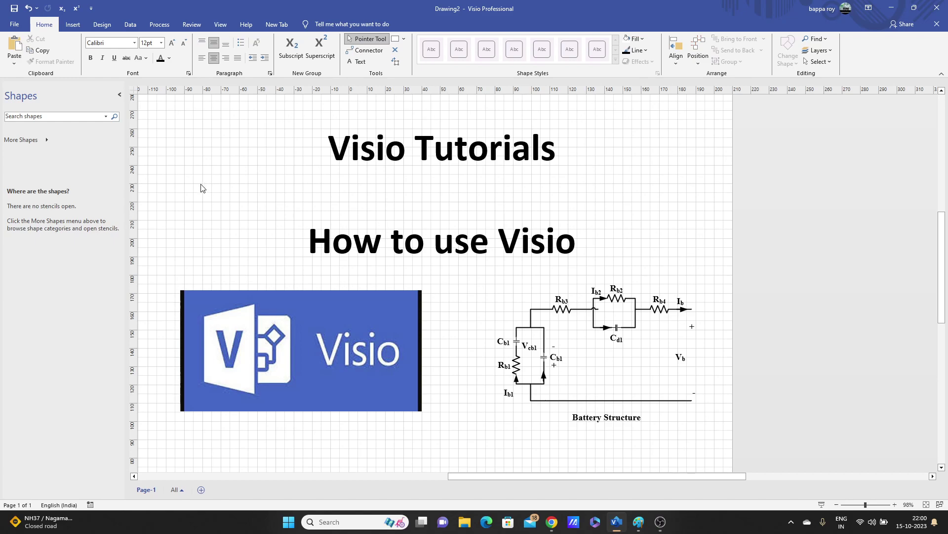
# - Open the New page and browse the gallery of Blank Drawing, Basic Flowchart and Office templates
pyautogui.click(15, 25)
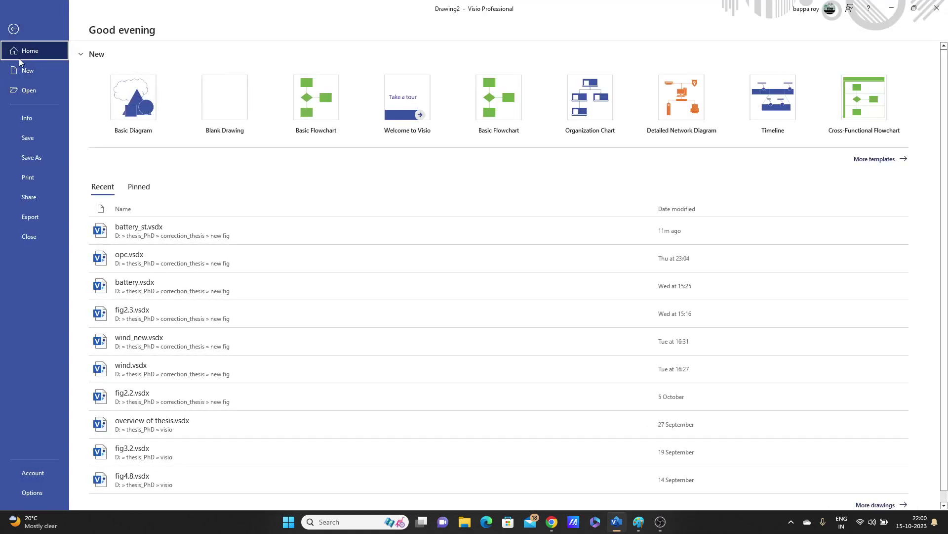
pyautogui.click(31, 71)
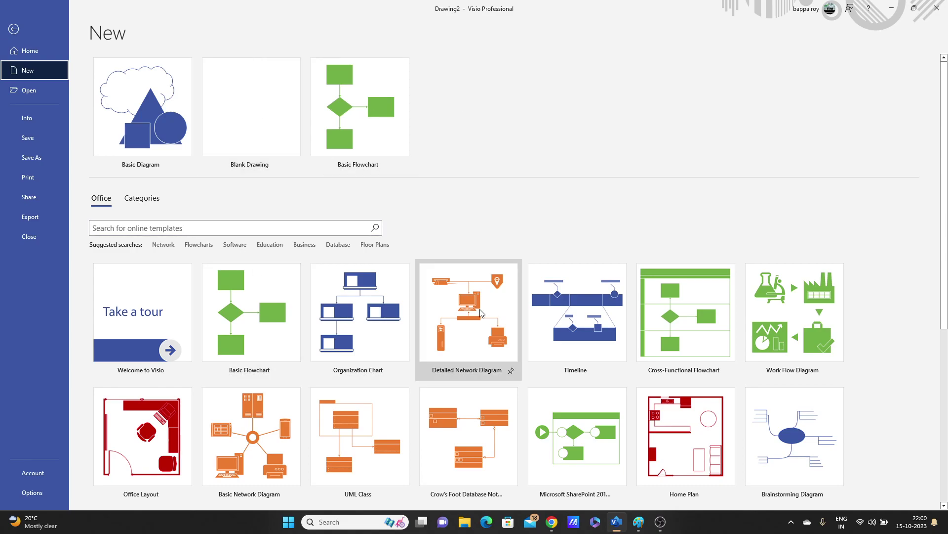
pyautogui.scroll(-4, 496, 309)
pyautogui.scroll(-1, 487, 310)
pyautogui.scroll(6, 486, 310)
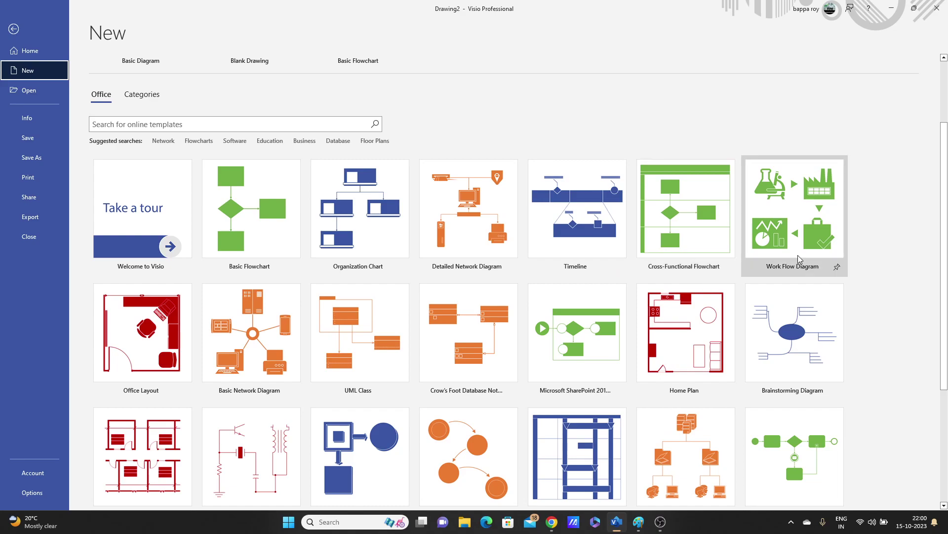
pyautogui.scroll(-2, 543, 360)
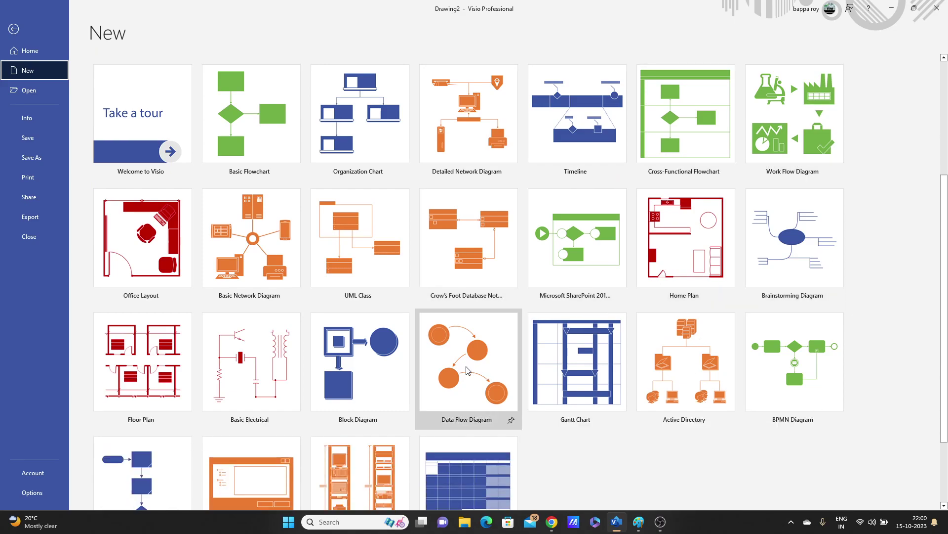
pyautogui.scroll(-2, 165, 328)
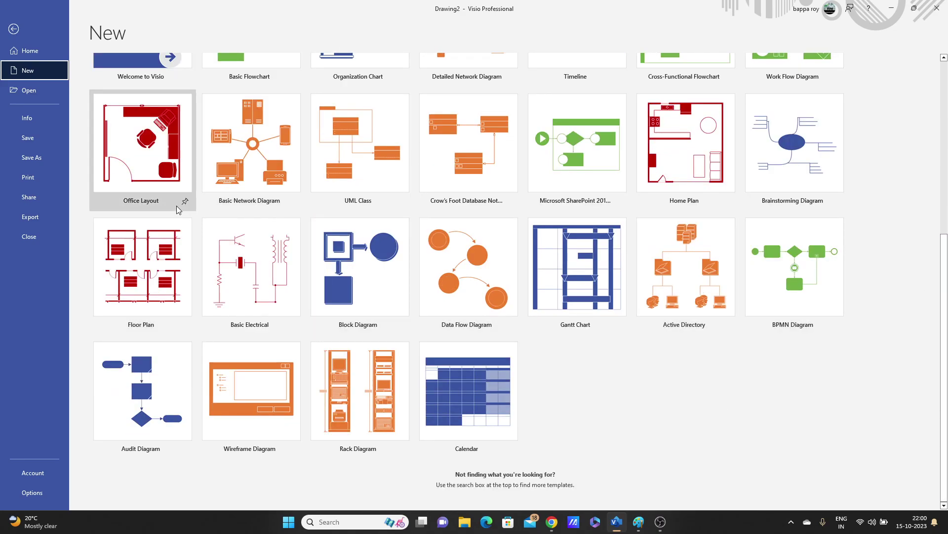
pyautogui.scroll(1, 164, 218)
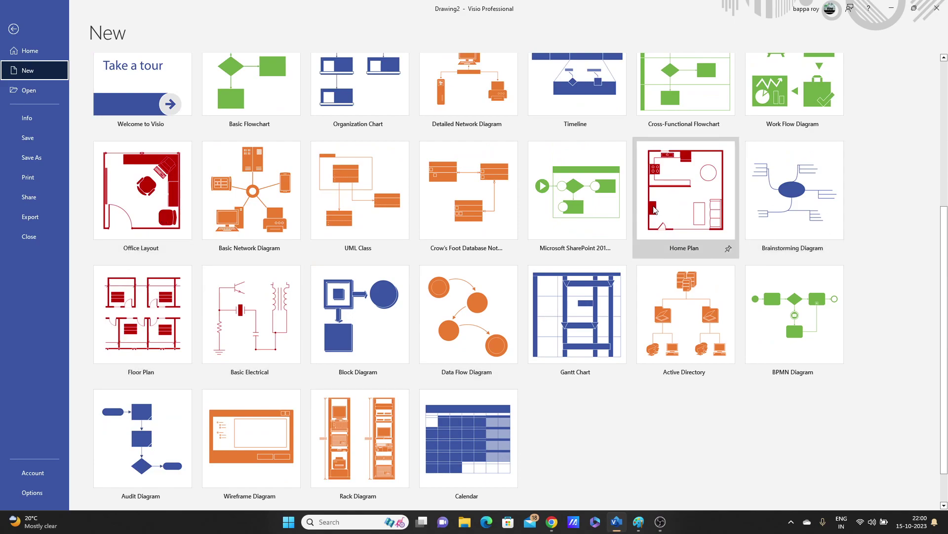
pyautogui.scroll(2, 654, 210)
pyautogui.scroll(2, 289, 157)
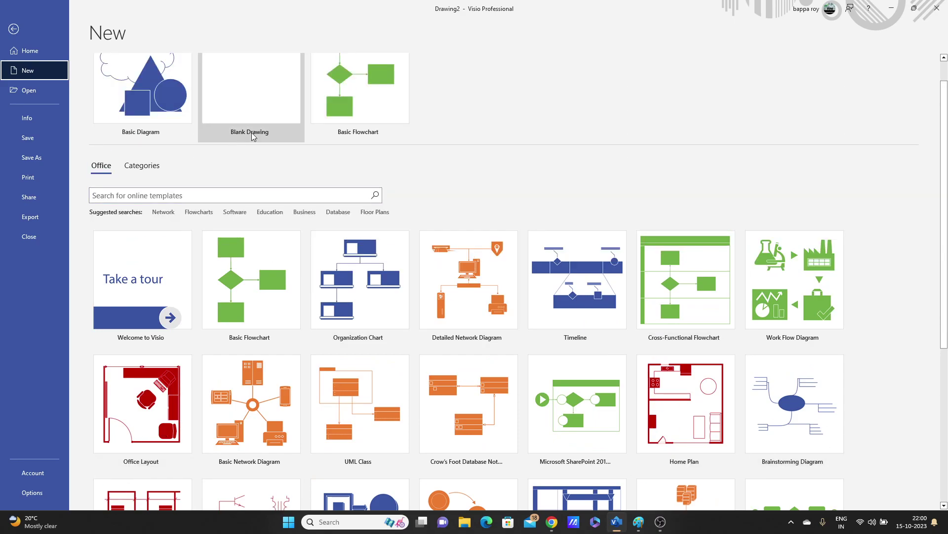
pyautogui.scroll(1, 290, 127)
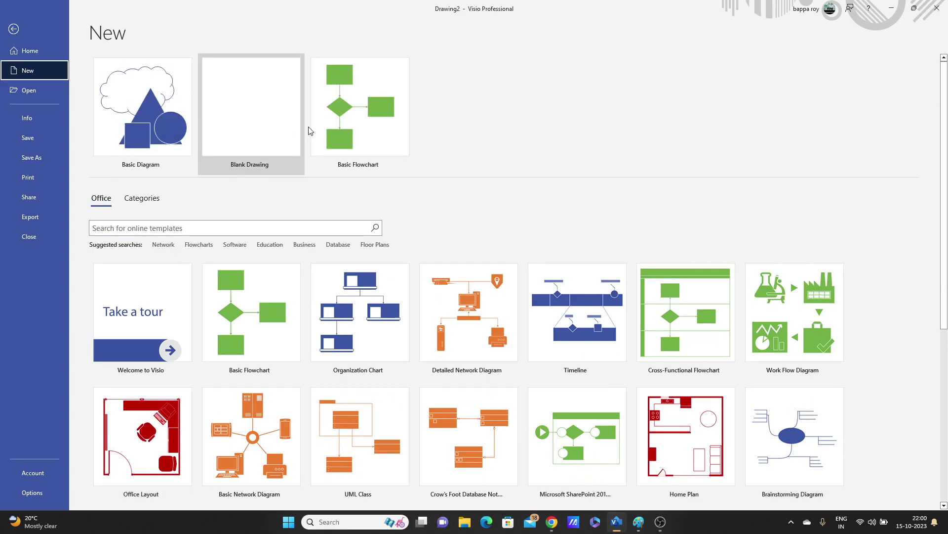
# - Create a Blank Drawing in Metric Units, opening Drawing3
pyautogui.click(239, 130)
pyautogui.click(239, 130)
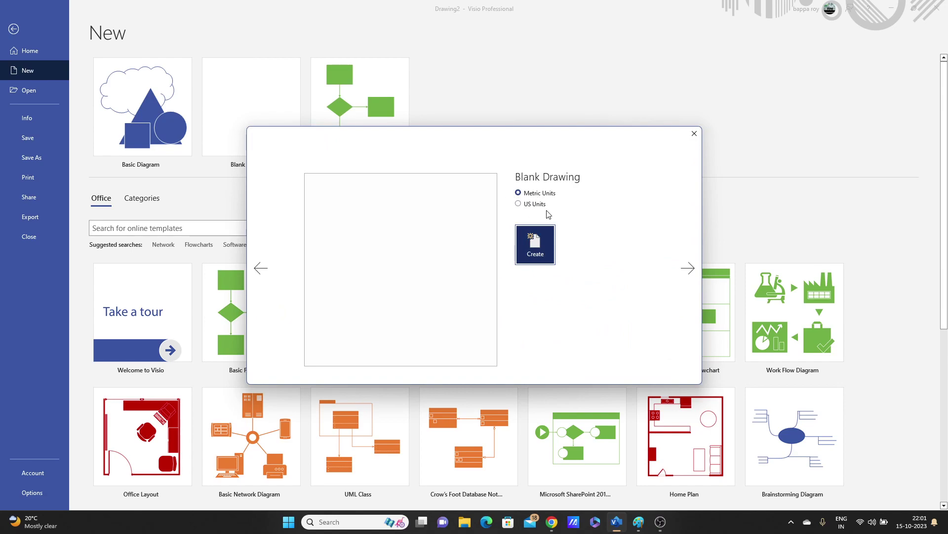
pyautogui.click(539, 255)
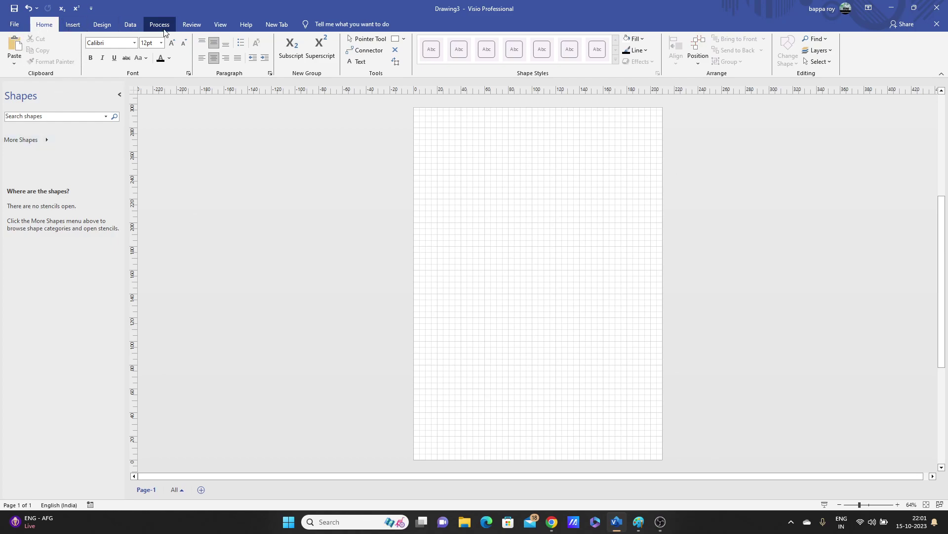
# - On the View tab, toggle the grid off and back on and turn on Page Breaks
pyautogui.click(221, 25)
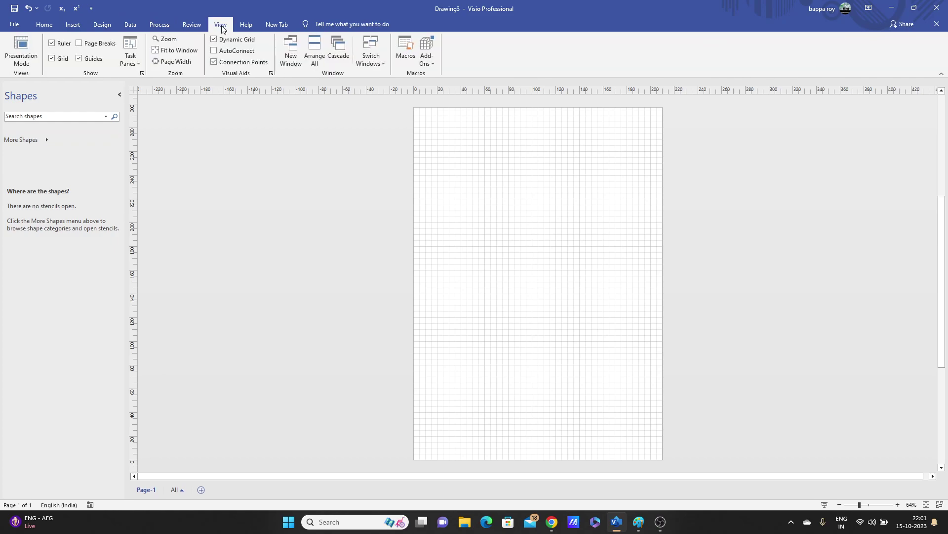
pyautogui.click(52, 59)
pyautogui.click(52, 59)
pyautogui.click(79, 43)
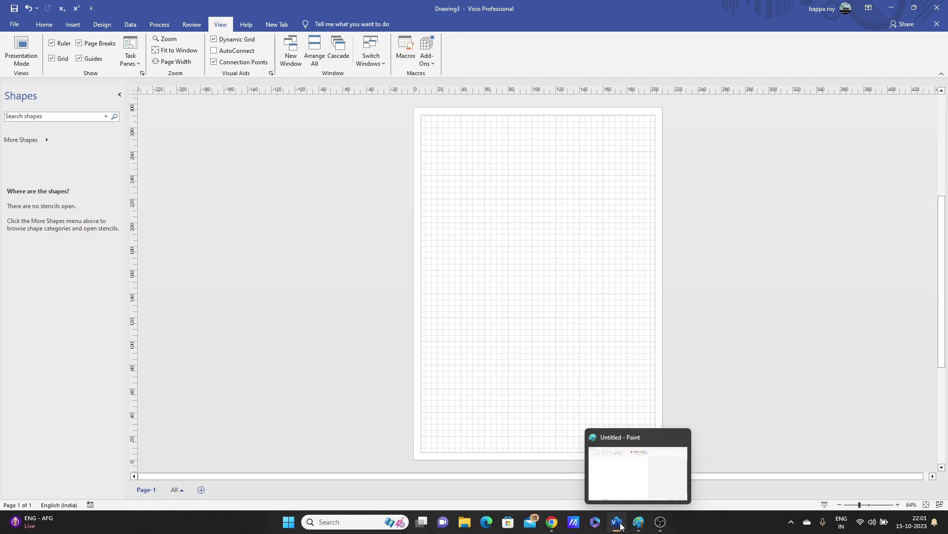
# - Switch to the Drawing2 window and scroll through its titles, logo and battery circuit
pyautogui.moveTo(621, 526)
pyautogui.click(604, 439)
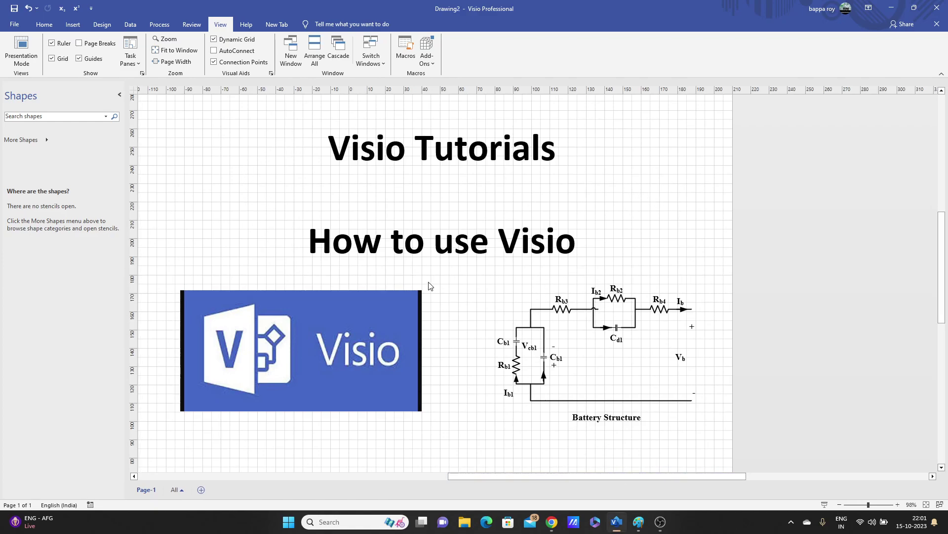
pyautogui.scroll(5, 428, 282)
pyautogui.scroll(-3, 428, 283)
pyautogui.scroll(-10, 428, 282)
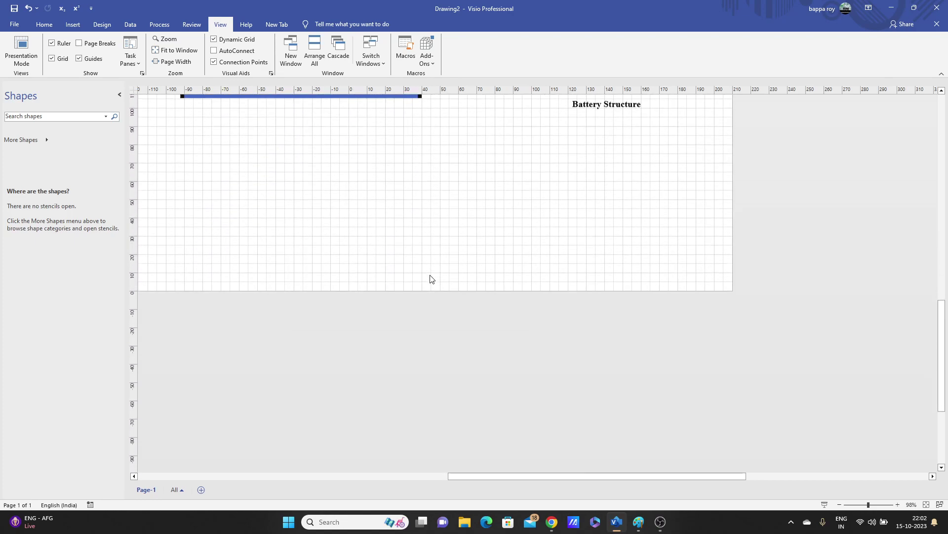
pyautogui.scroll(3, 430, 279)
pyautogui.scroll(10, 429, 278)
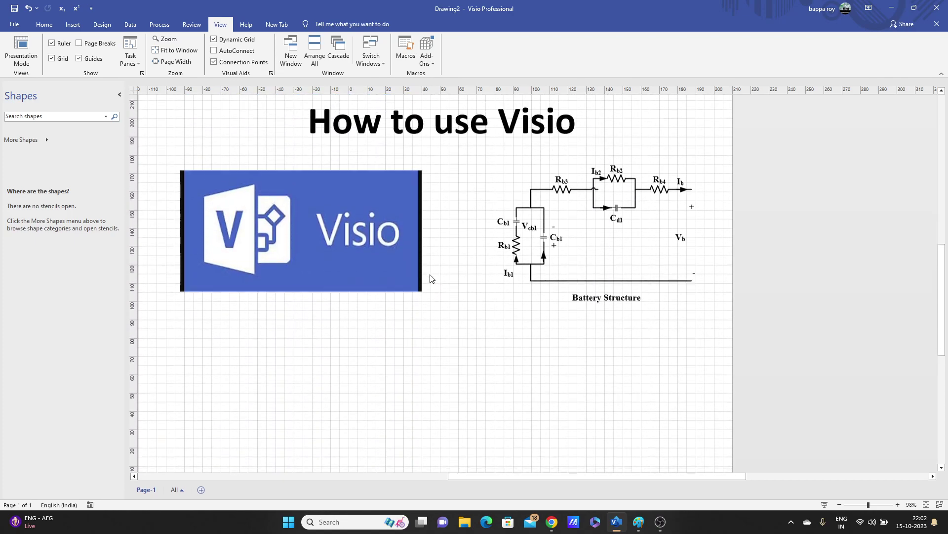
pyautogui.scroll(3, 430, 275)
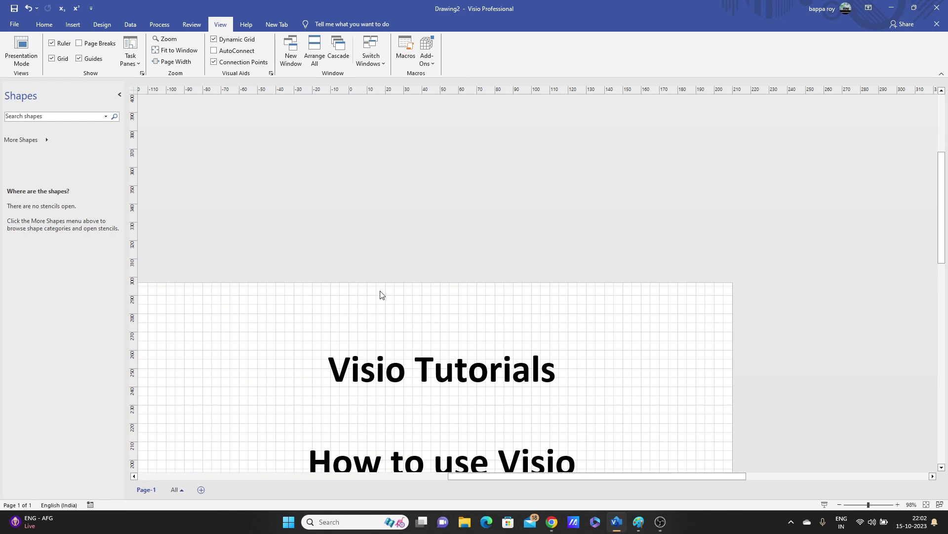
pyautogui.scroll(-3, 343, 206)
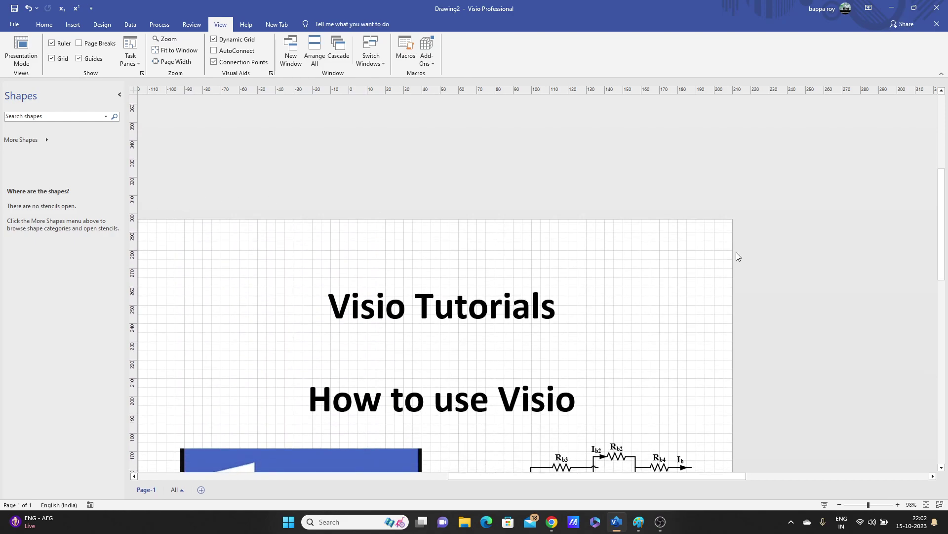
pyautogui.scroll(-4, 271, 281)
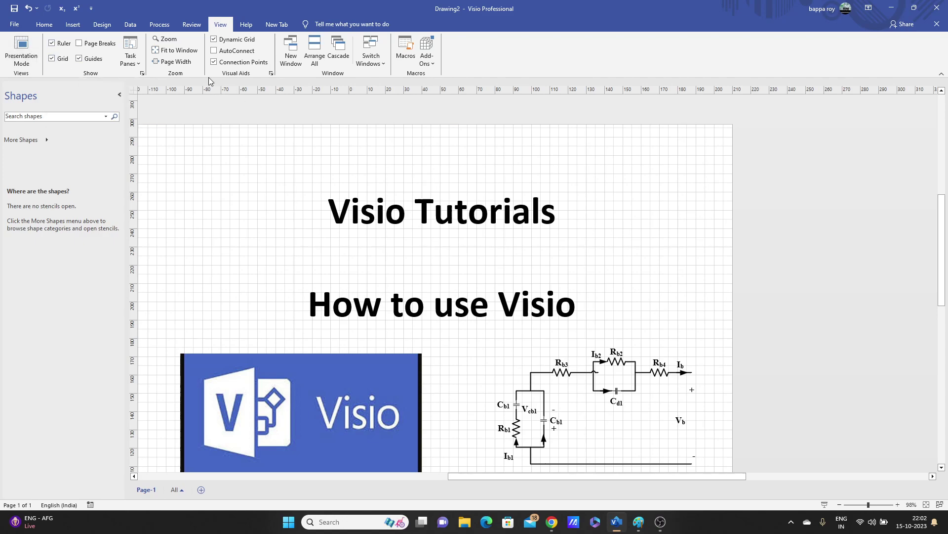
# - Toggle the rulers off and on, show page breaks, and zoom out over the whole page
pyautogui.click(51, 43)
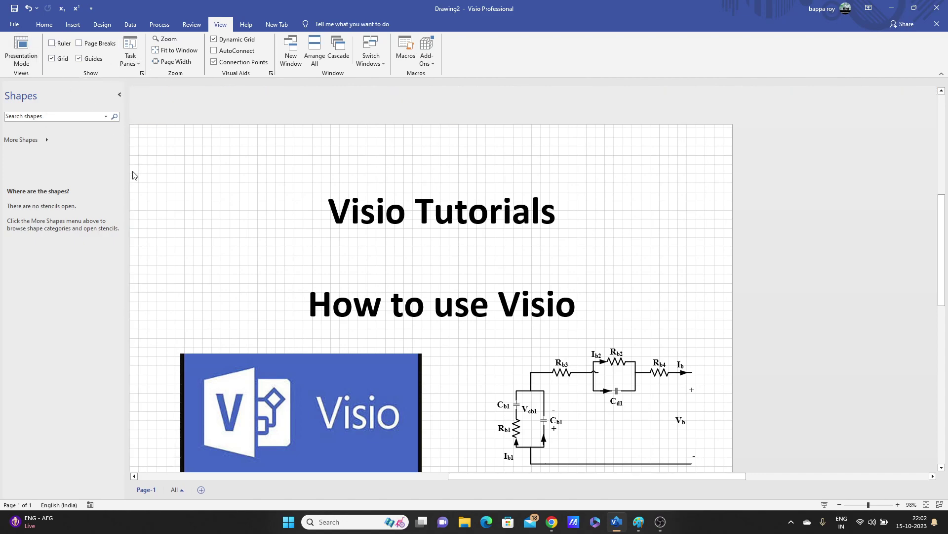
pyautogui.click(52, 43)
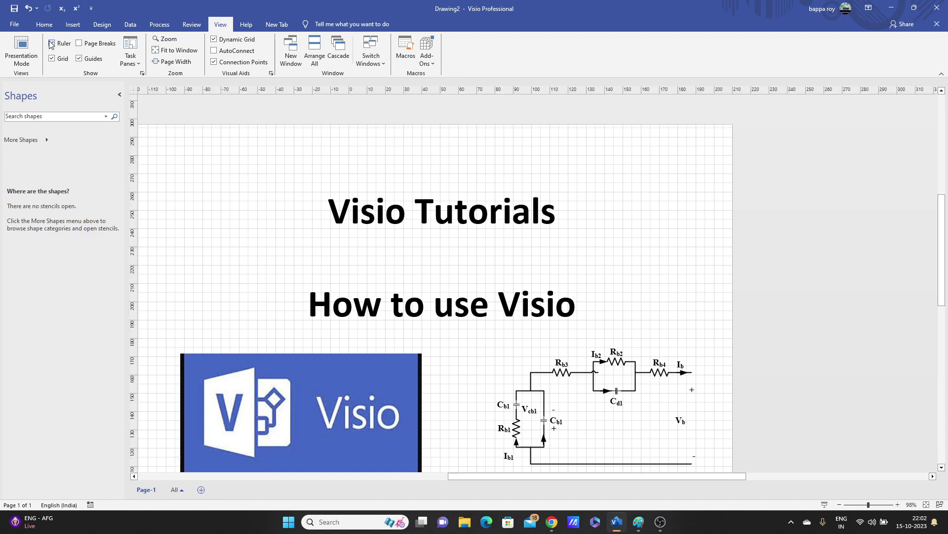
pyautogui.click(78, 44)
pyautogui.scroll(-1, 540, 259)
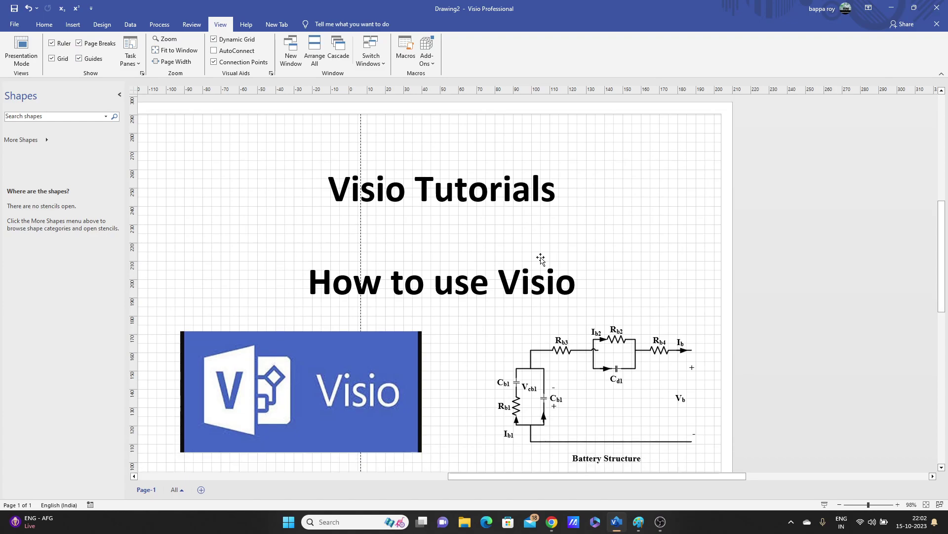
pyautogui.moveTo(549, 474); pyautogui.dragTo(478, 473)
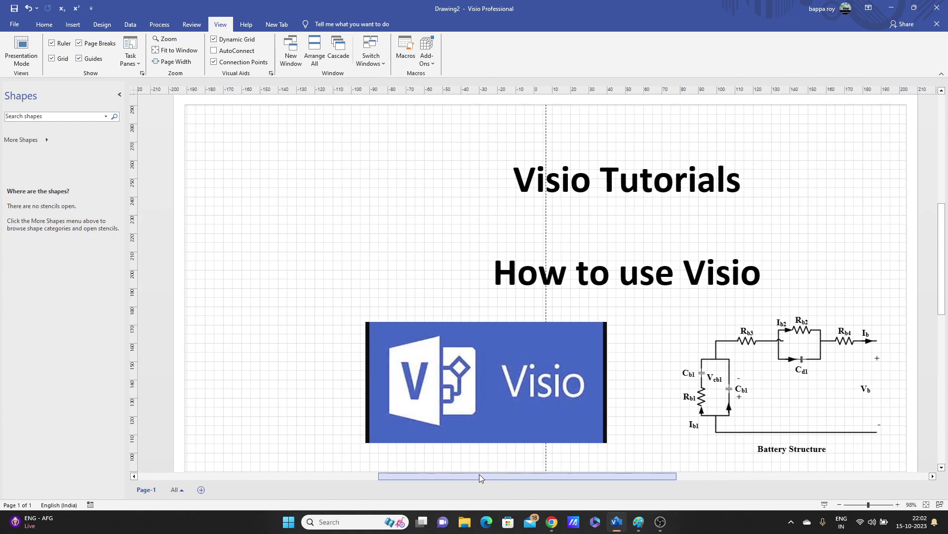
pyautogui.click(840, 505)
pyautogui.click(840, 505)
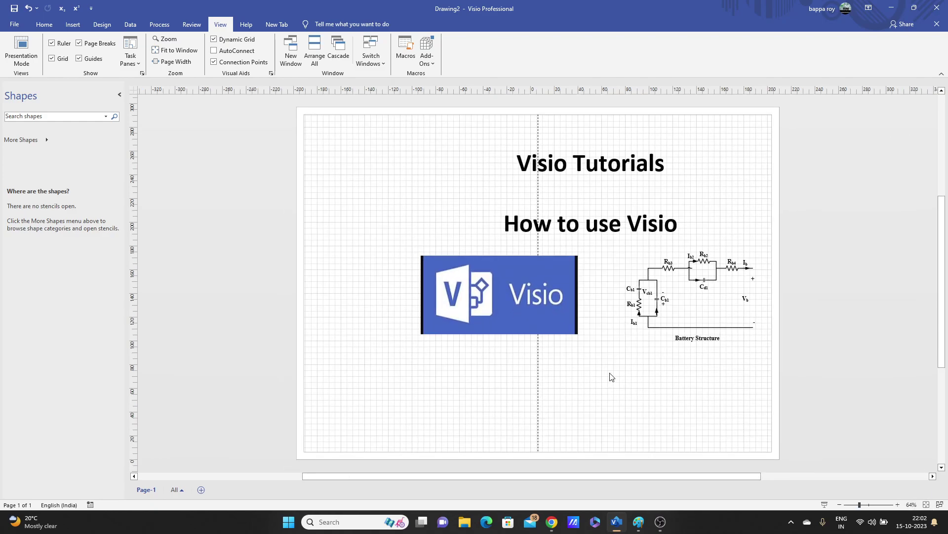
pyautogui.scroll(2, 512, 328)
pyautogui.scroll(-3, 316, 184)
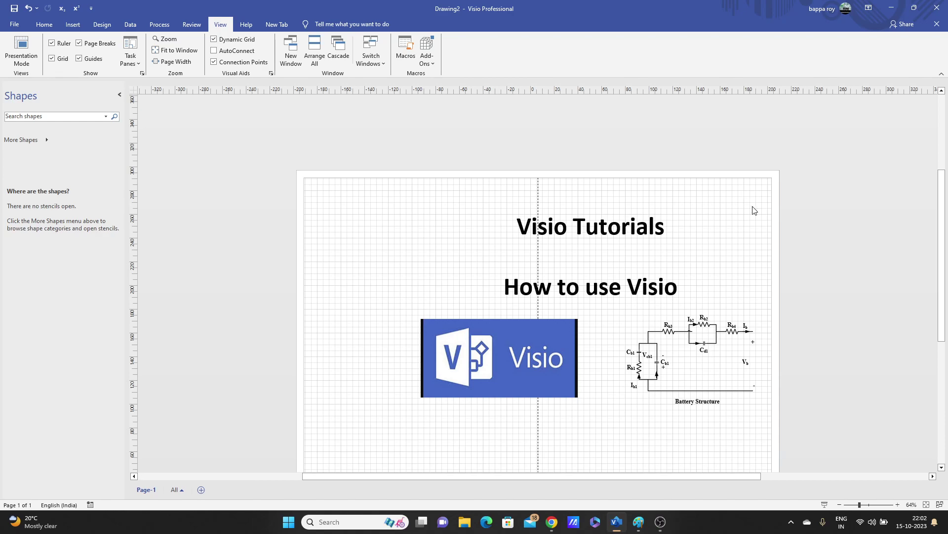
pyautogui.scroll(-5, 719, 294)
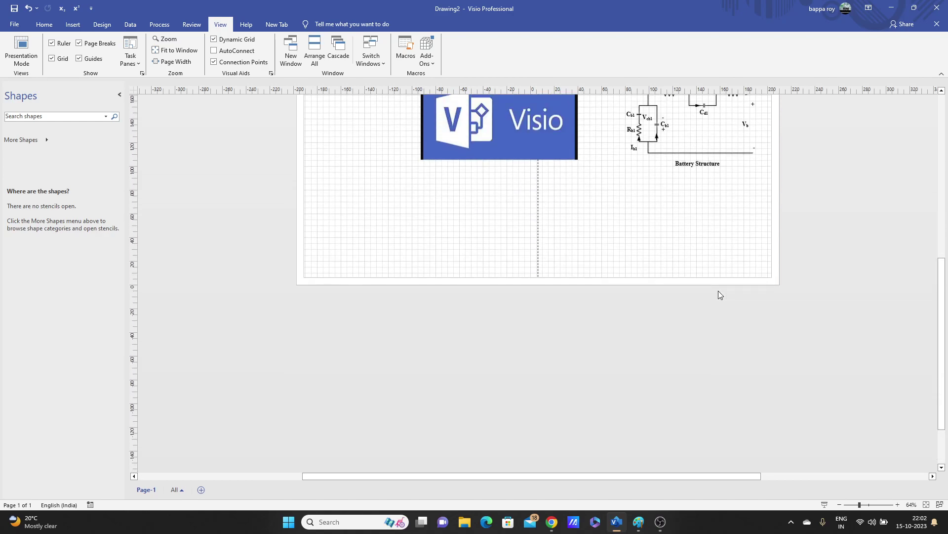
pyautogui.scroll(3, 719, 292)
# - Fit the page to the window and drag the Battery Structure group up and right
pyautogui.click(704, 252)
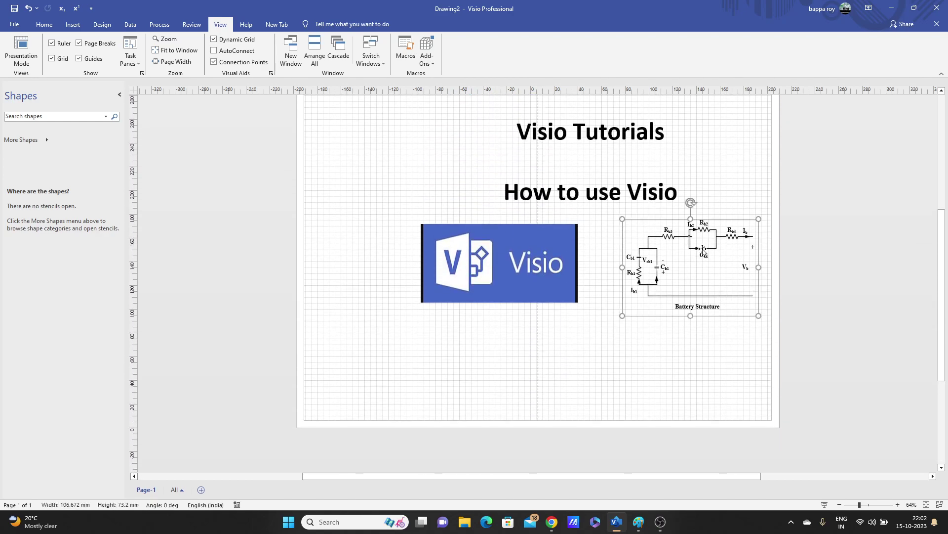
pyautogui.moveTo(703, 252); pyautogui.dragTo(802, 252)
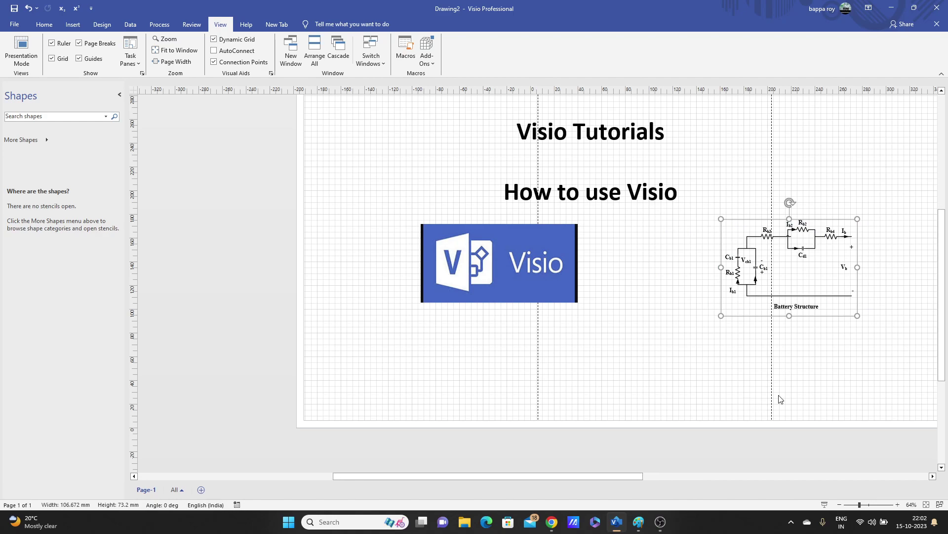
pyautogui.moveTo(627, 475); pyautogui.dragTo(699, 472)
pyautogui.moveTo(943, 296); pyautogui.dragTo(718, 210)
pyautogui.scroll(-5, 718, 209)
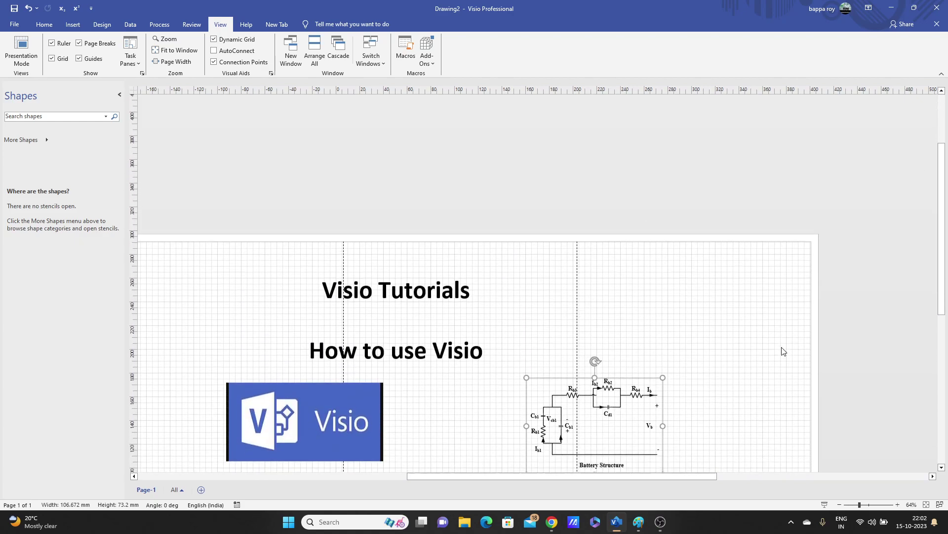
pyautogui.scroll(-1, 782, 350)
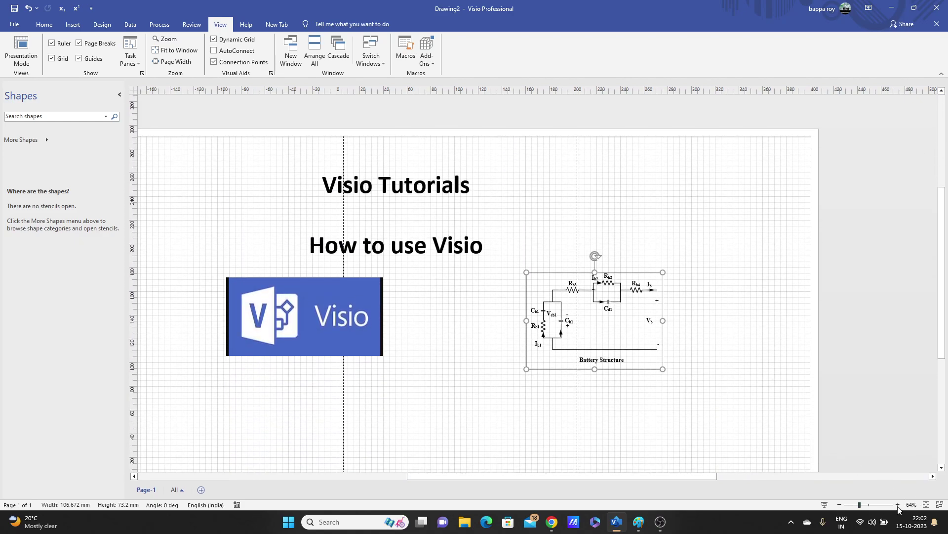
pyautogui.click(926, 505)
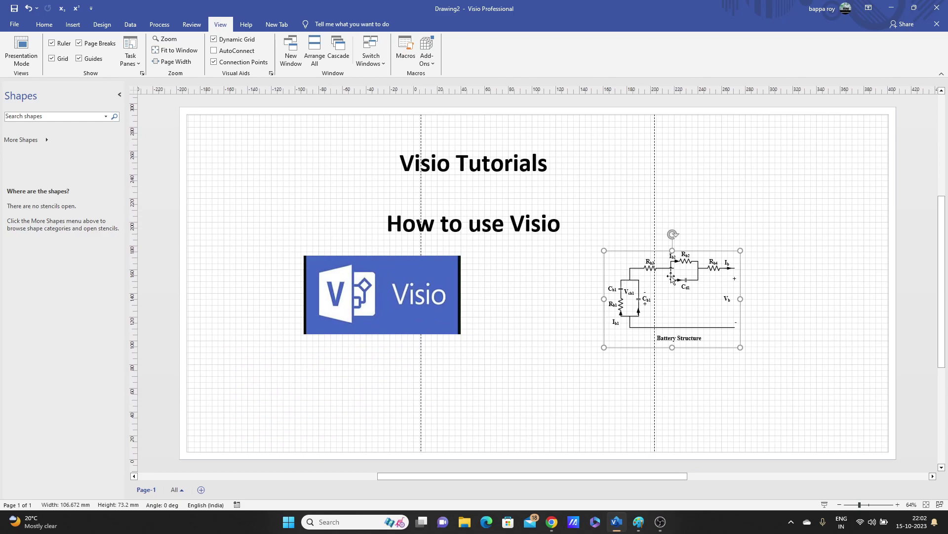
pyautogui.moveTo(672, 272); pyautogui.dragTo(762, 236)
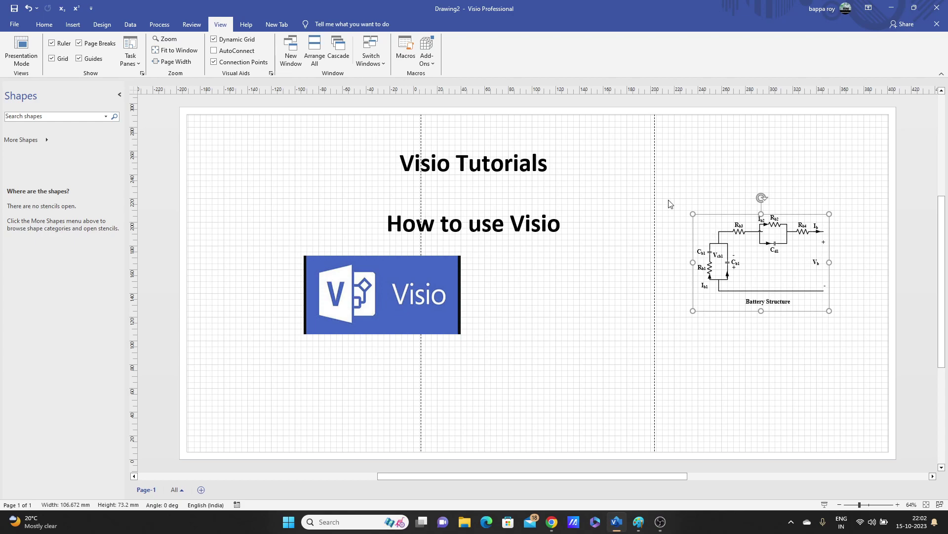
pyautogui.click(698, 169)
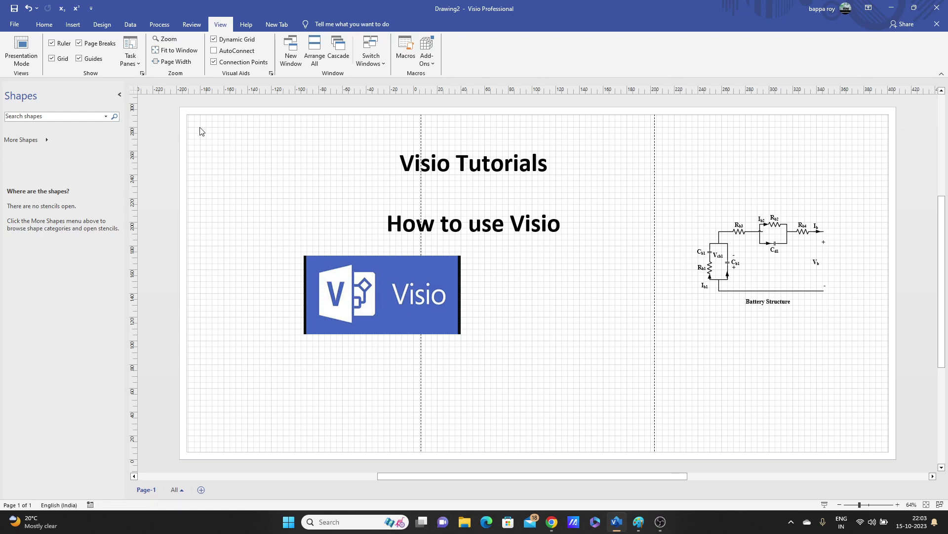
pyautogui.click(20, 23)
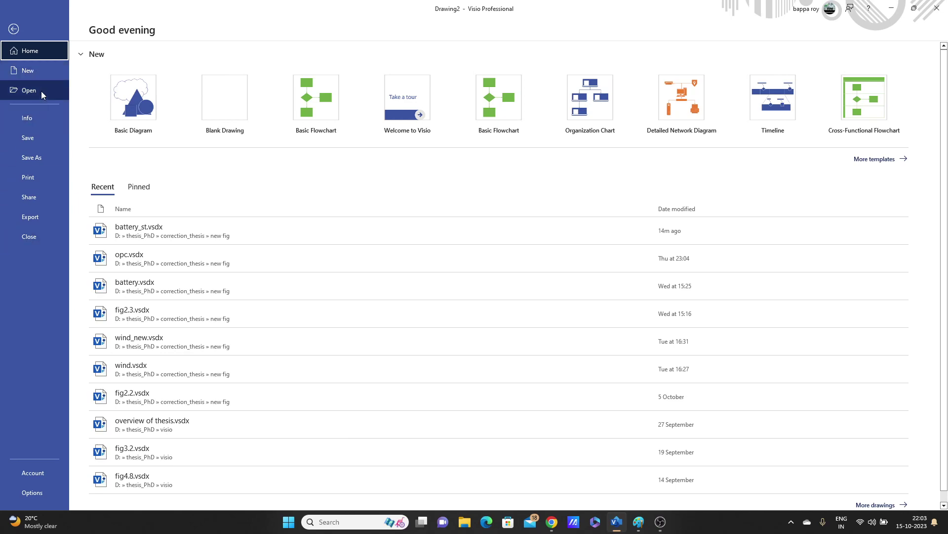
pyautogui.click(40, 91)
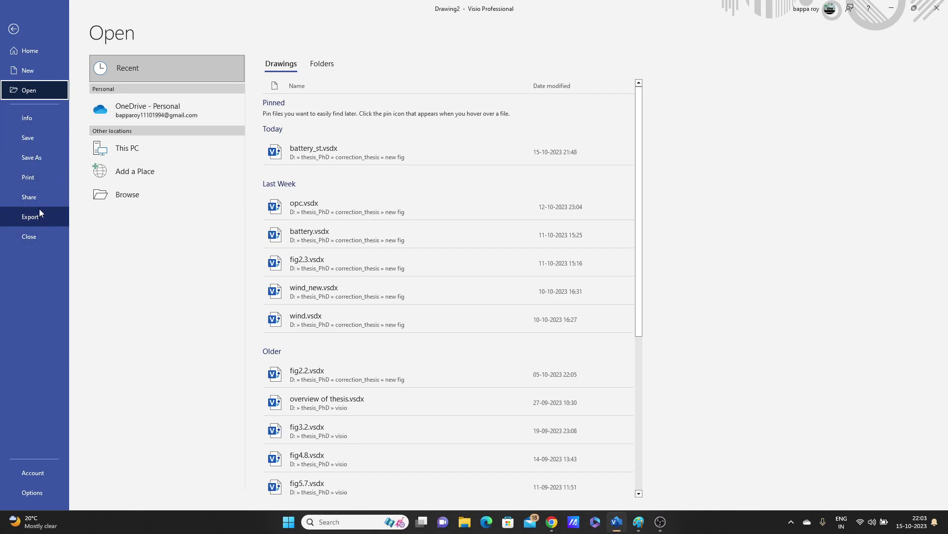
pyautogui.click(14, 29)
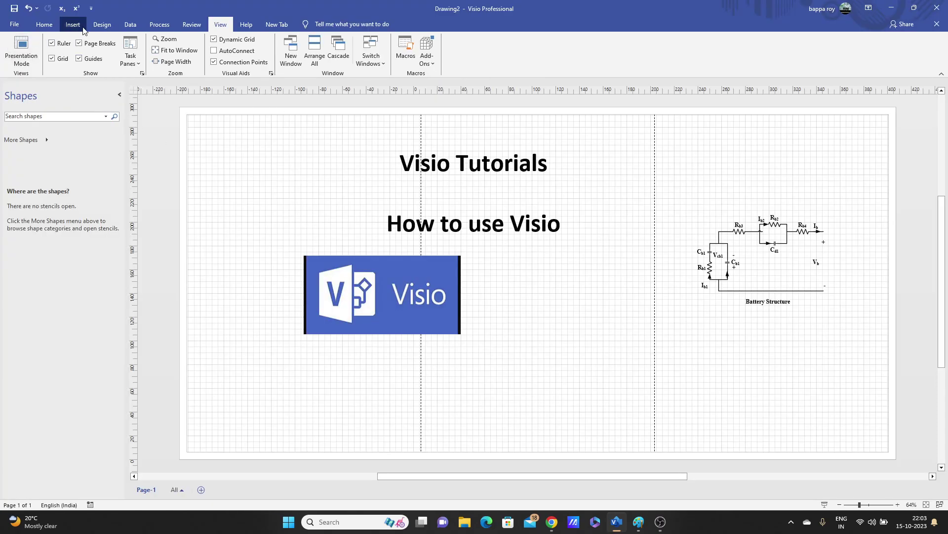
# - On the Home tab, select the Visio Tutorials title, activate the Text tool and browse the Rectangle list
pyautogui.click(45, 25)
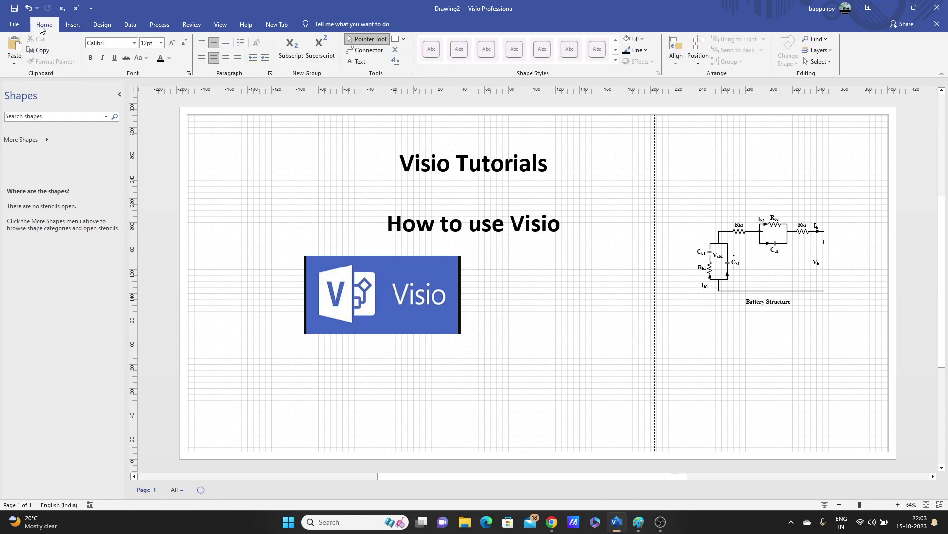
pyautogui.click(461, 167)
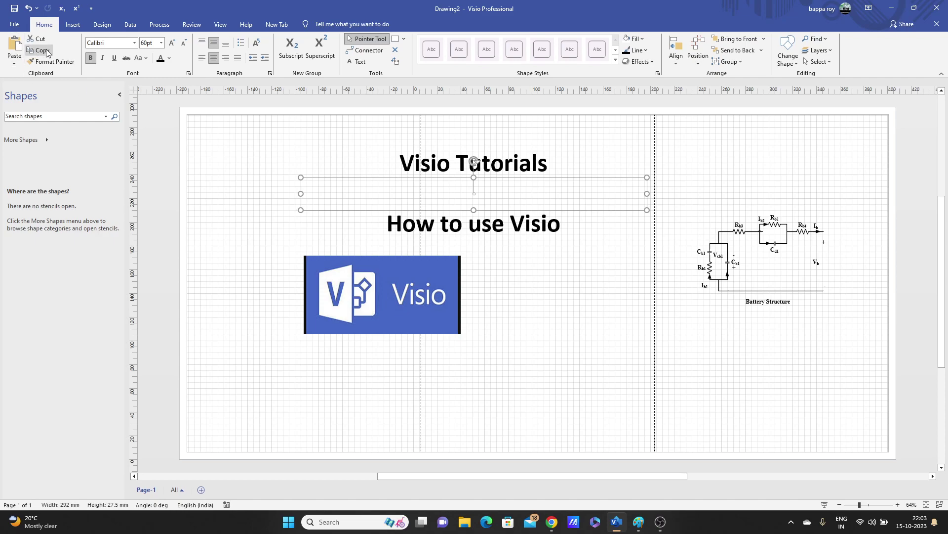
pyautogui.click(357, 62)
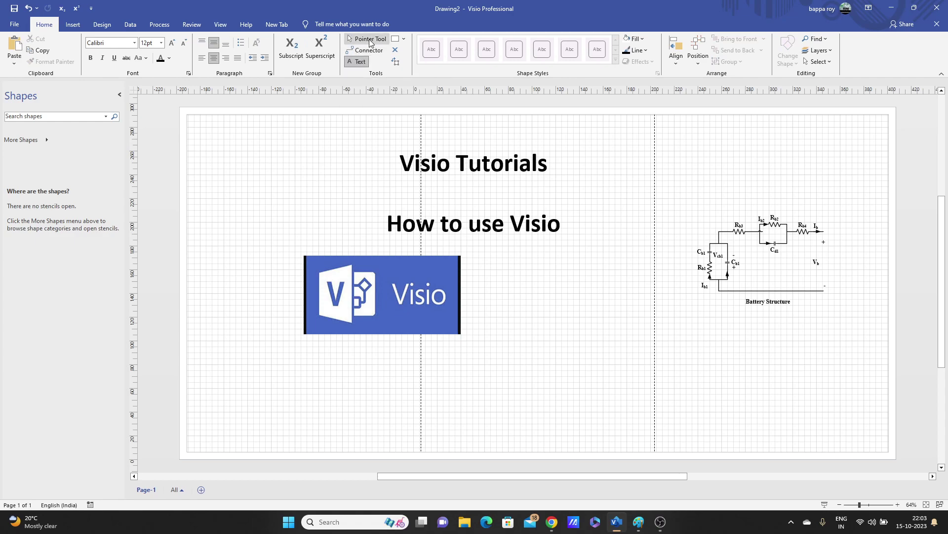
pyautogui.click(401, 39)
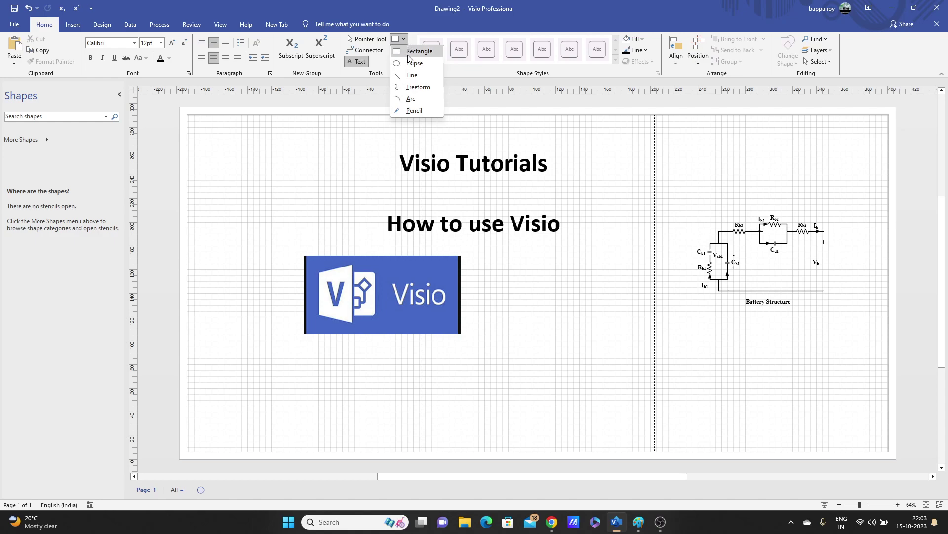
pyautogui.click(362, 133)
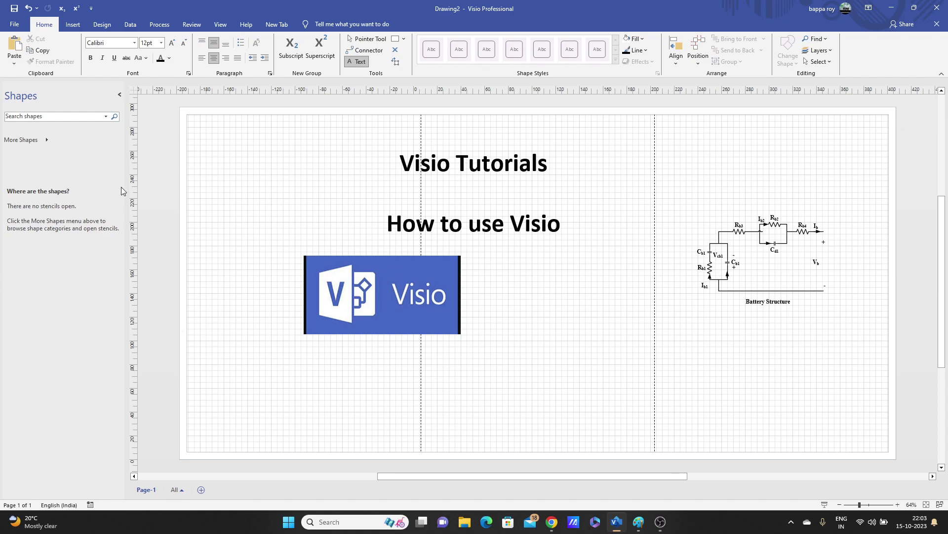
# - Add Analog and Digital Logic, Composite Assemblies, Maintenance Symbols (Electrical Engineering) and Flowchart Arrow Shapes stencils
pyautogui.click(45, 141)
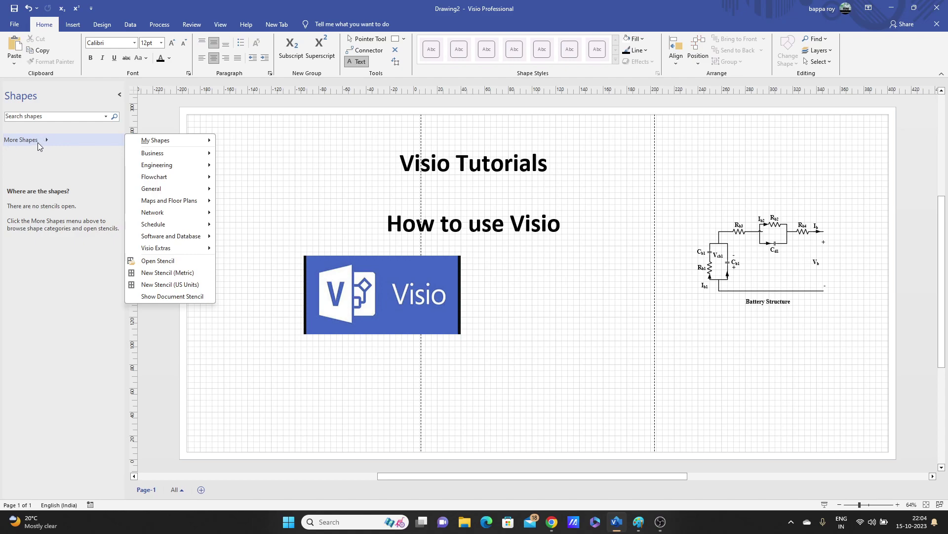
pyautogui.moveTo(207, 143)
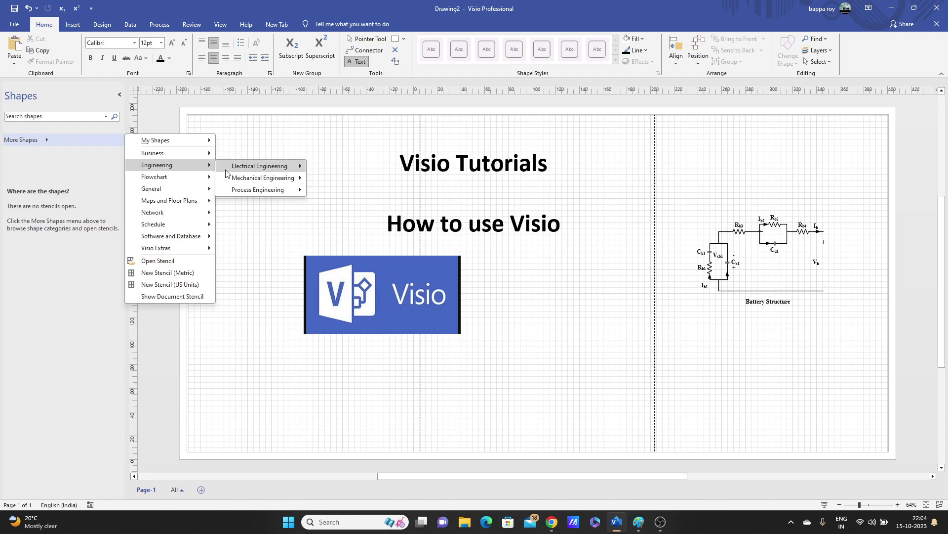
pyautogui.moveTo(256, 172)
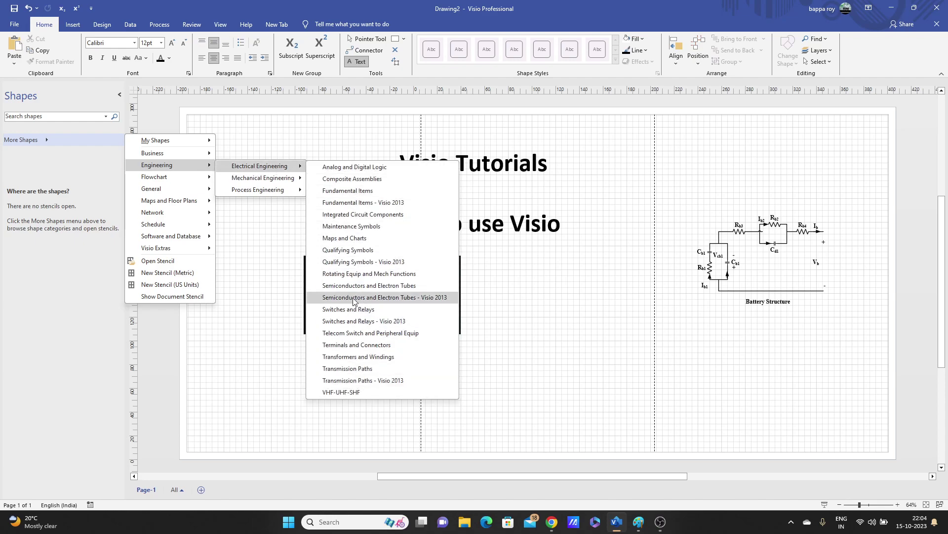
pyautogui.click(354, 168)
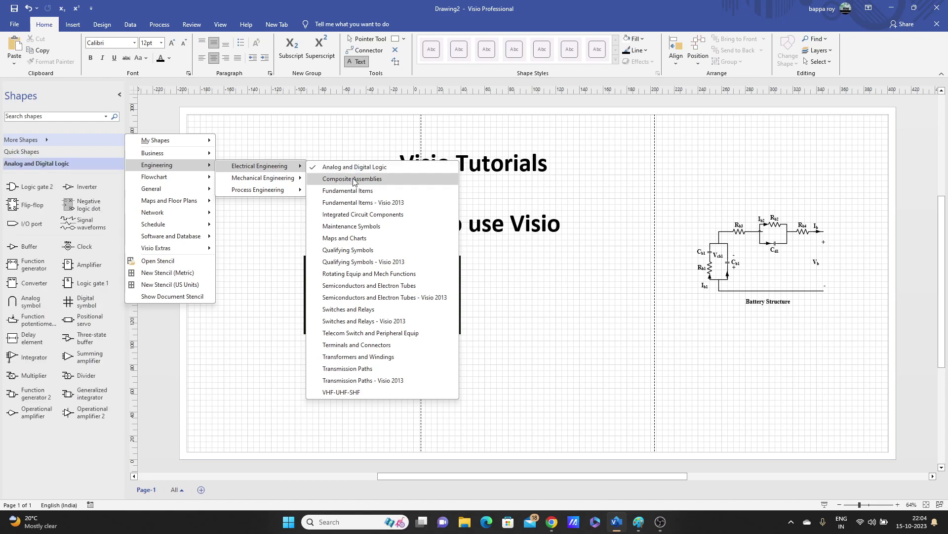
pyautogui.click(355, 179)
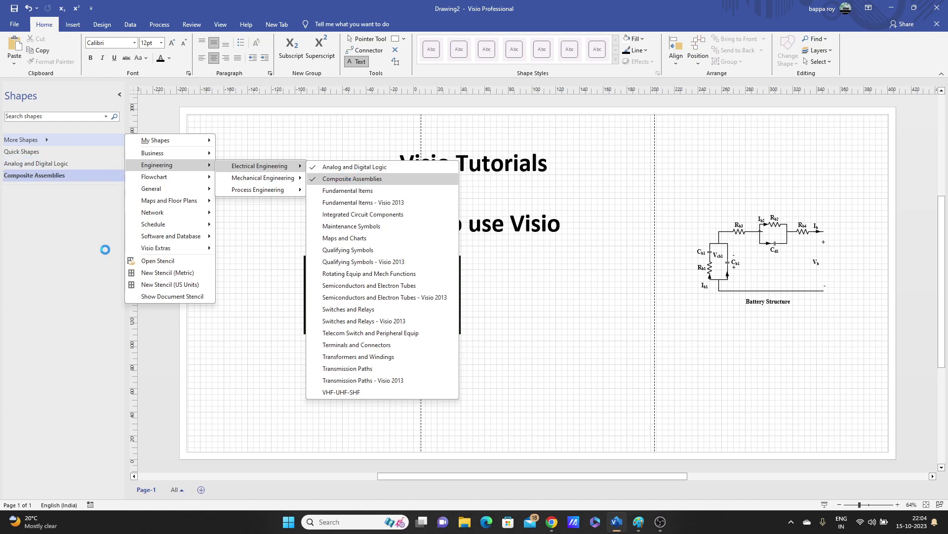
pyautogui.click(414, 226)
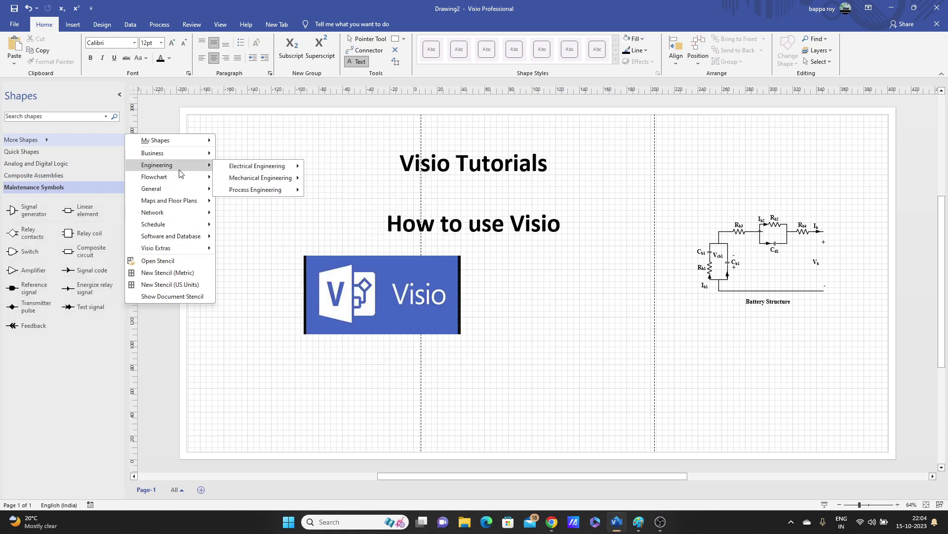
pyautogui.moveTo(183, 178)
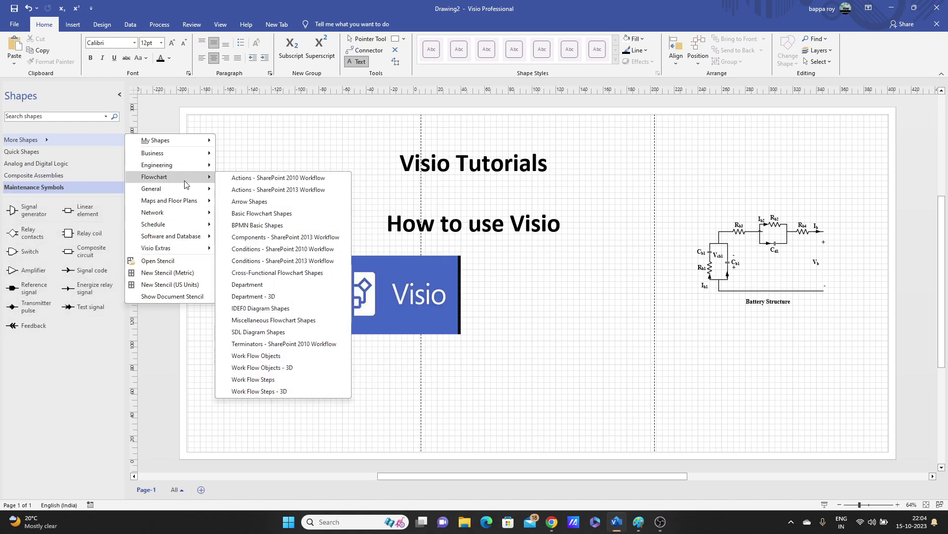
pyautogui.click(282, 202)
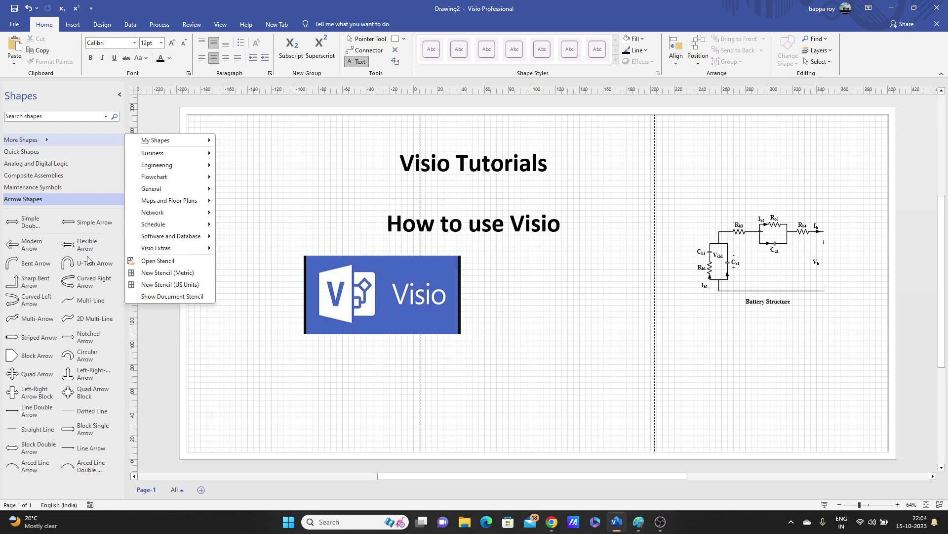
# - Place a Simple Arrow from Arrow Shapes to the left of the Visio Tutorials title
pyautogui.moveTo(72, 226); pyautogui.dragTo(74, 262)
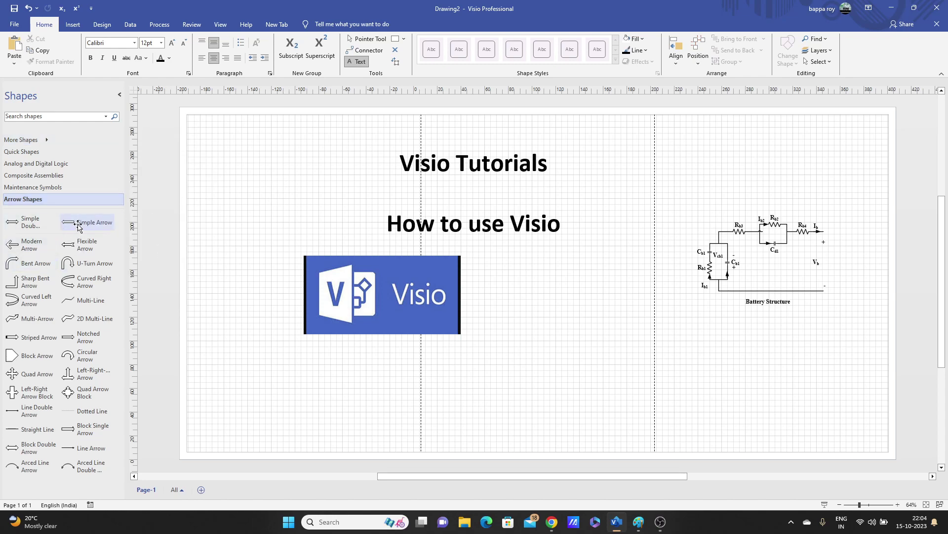
pyautogui.moveTo(72, 223); pyautogui.dragTo(311, 159)
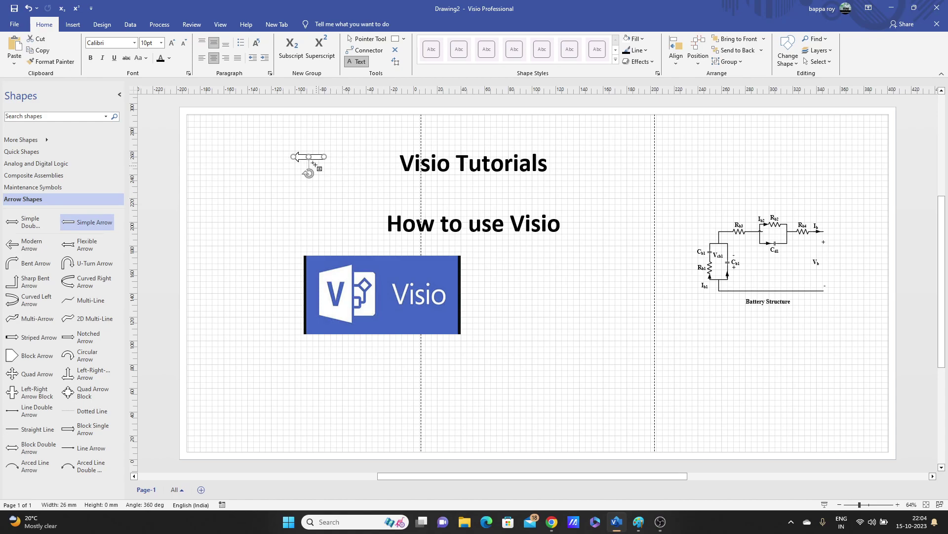
pyautogui.click(286, 170)
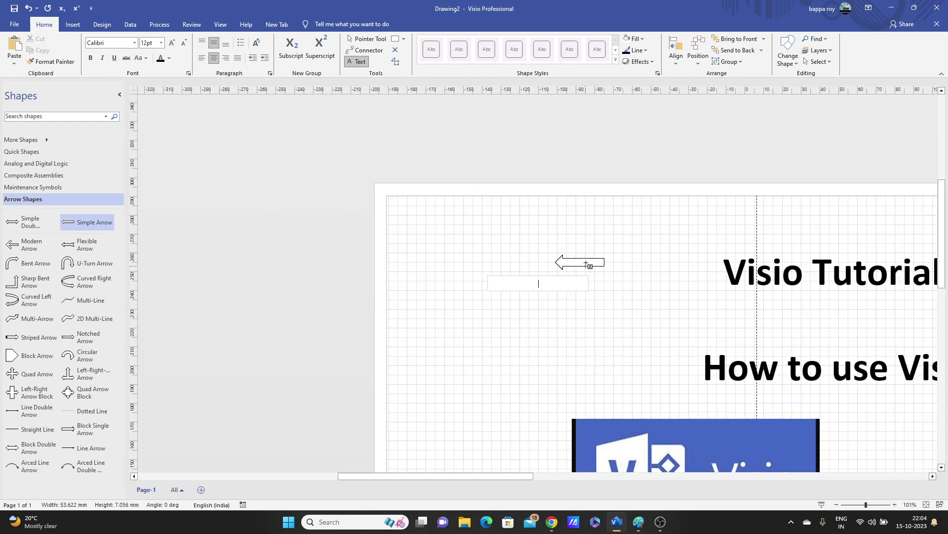
# - With the Pointer Tool, attach the arrow to the subtitle and stretch it into a wide, near-horizontal shape
pyautogui.click(368, 39)
pyautogui.click(311, 157)
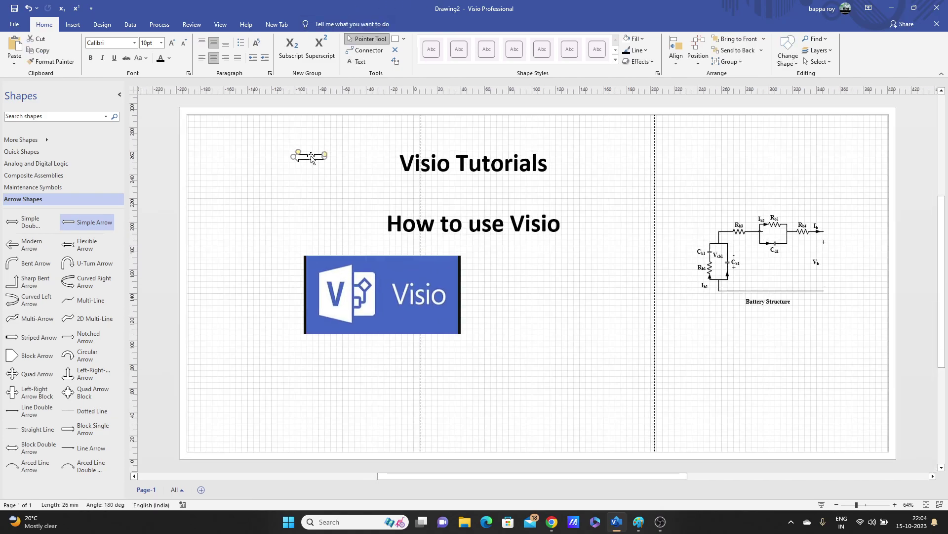
pyautogui.moveTo(309, 157); pyautogui.dragTo(310, 205)
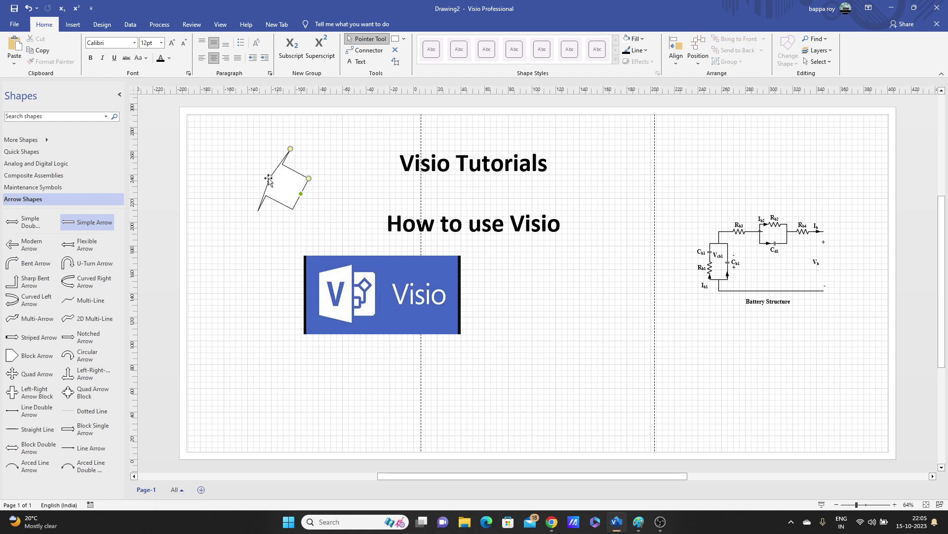
pyautogui.moveTo(271, 177); pyautogui.dragTo(222, 199)
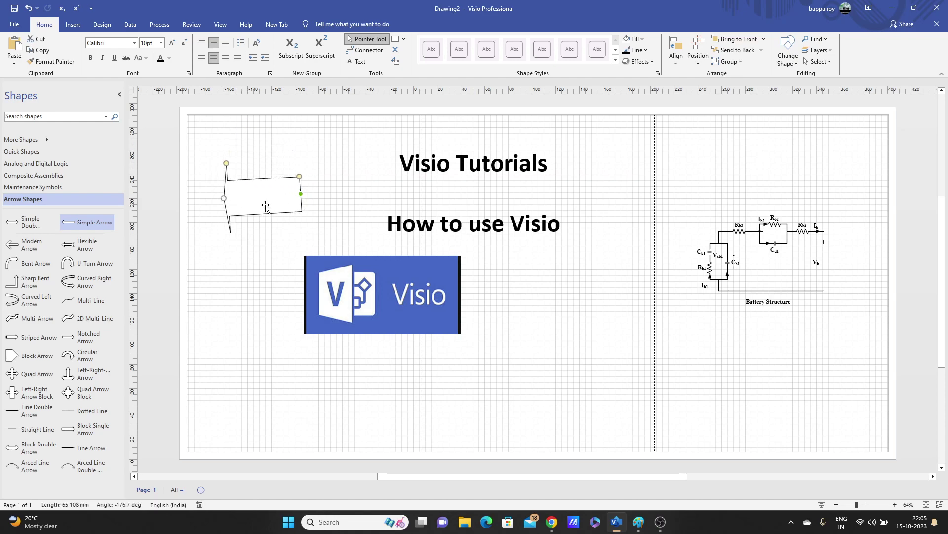
pyautogui.click(335, 152)
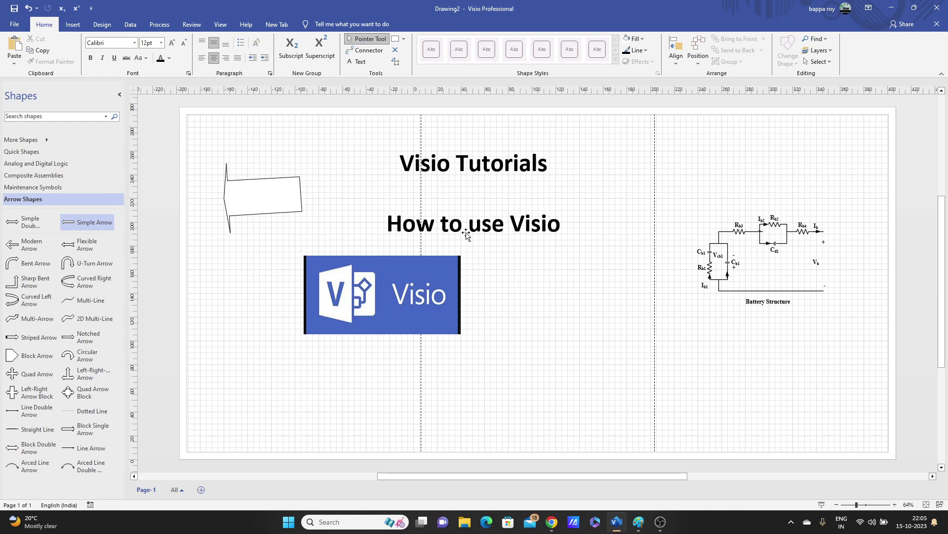
# - Move the title block higher on the page and drag the Visio logo lower, below the titles
pyautogui.click(516, 230)
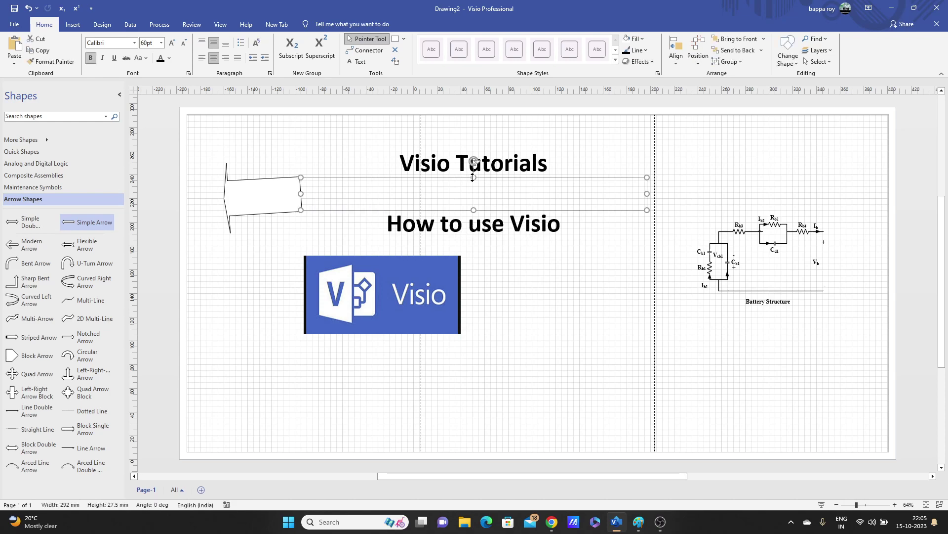
pyautogui.moveTo(473, 176); pyautogui.dragTo(474, 105)
pyautogui.click(405, 280)
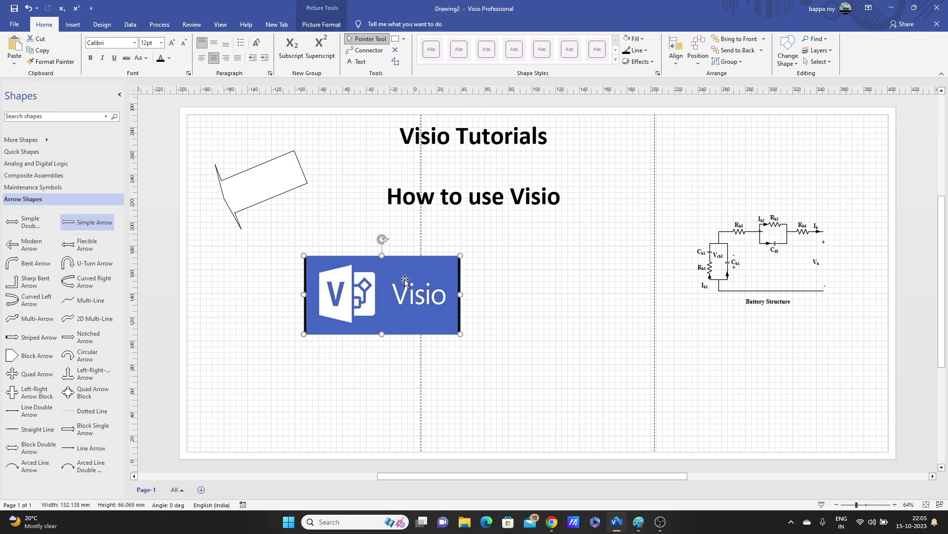
pyautogui.moveTo(405, 281); pyautogui.dragTo(408, 352)
pyautogui.click(565, 204)
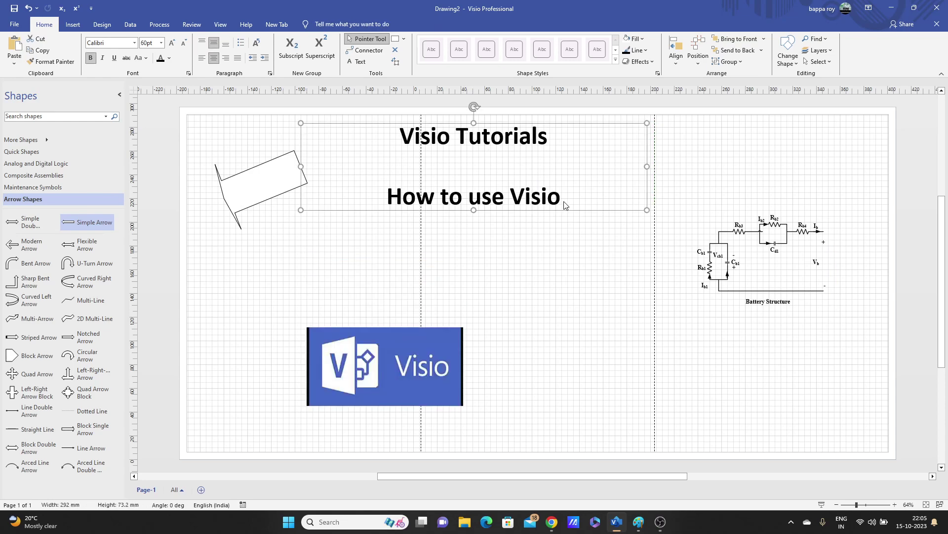
pyautogui.click(565, 203)
pyautogui.click(544, 197)
pyautogui.click(552, 198)
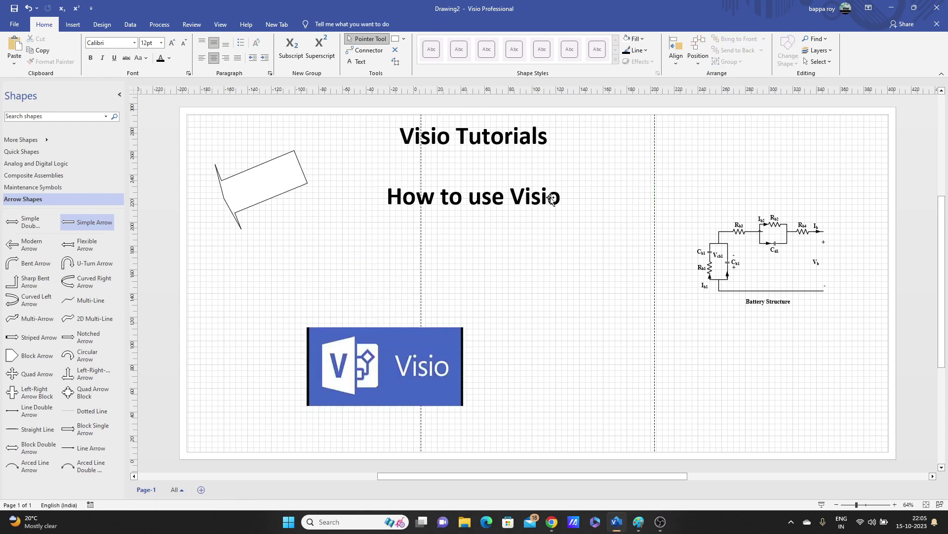
# - Add the lines 'How to save good quality pic?' and '300 dpi' below 'How to use Visio'
pyautogui.doubleClick(552, 199)
pyautogui.click(572, 198)
pyautogui.press('Return')
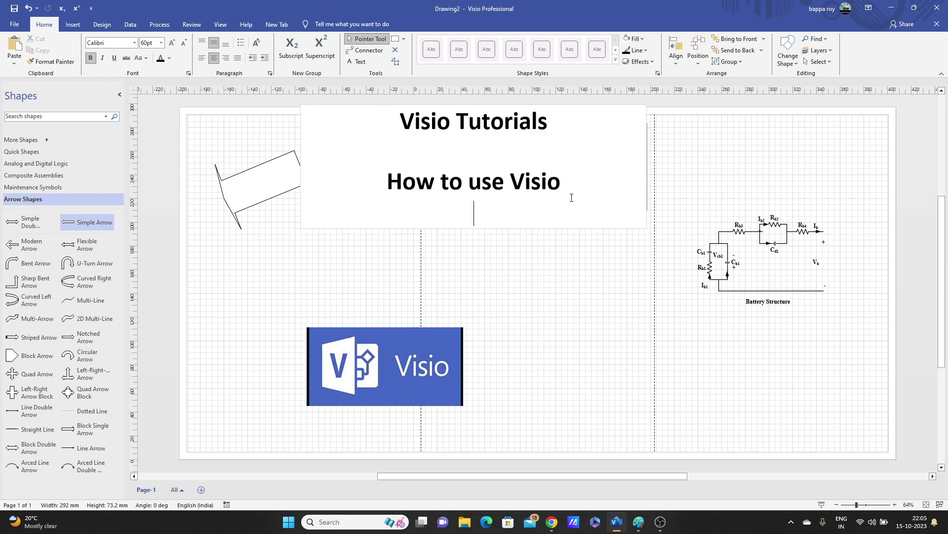
pyautogui.write('How ')
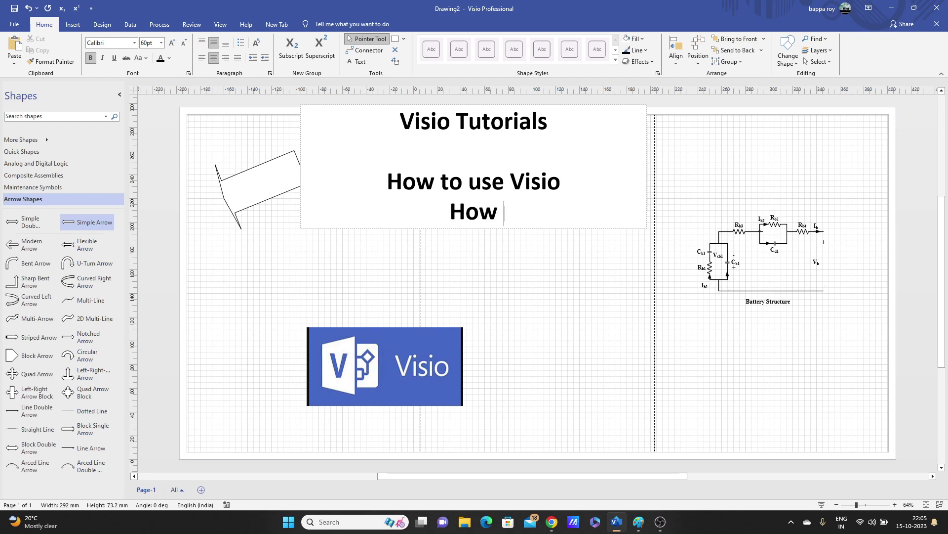
pyautogui.write('to sa')
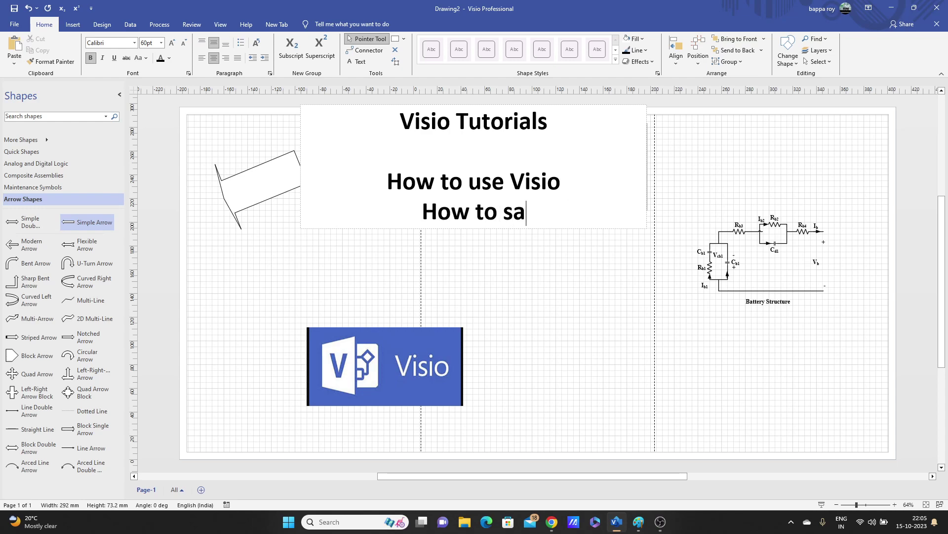
pyautogui.write('ve goo')
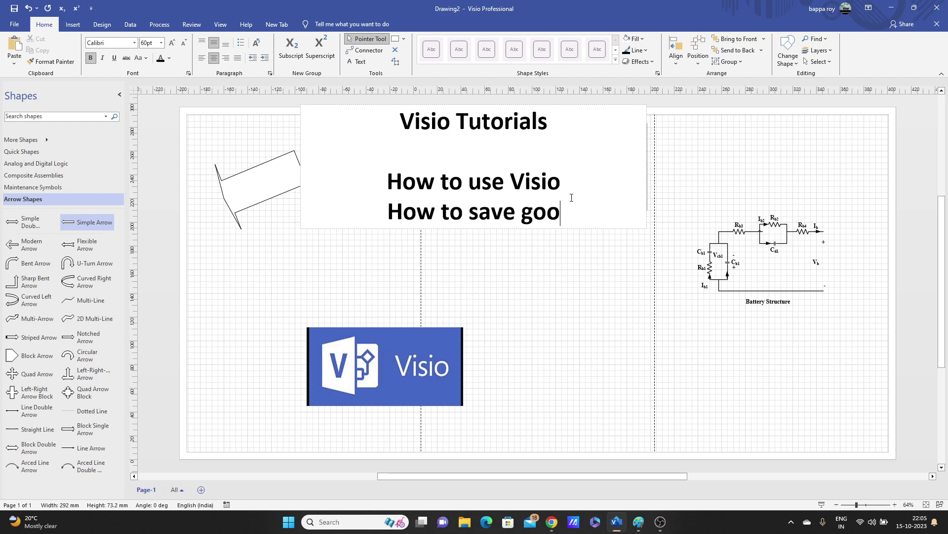
pyautogui.write('d qual')
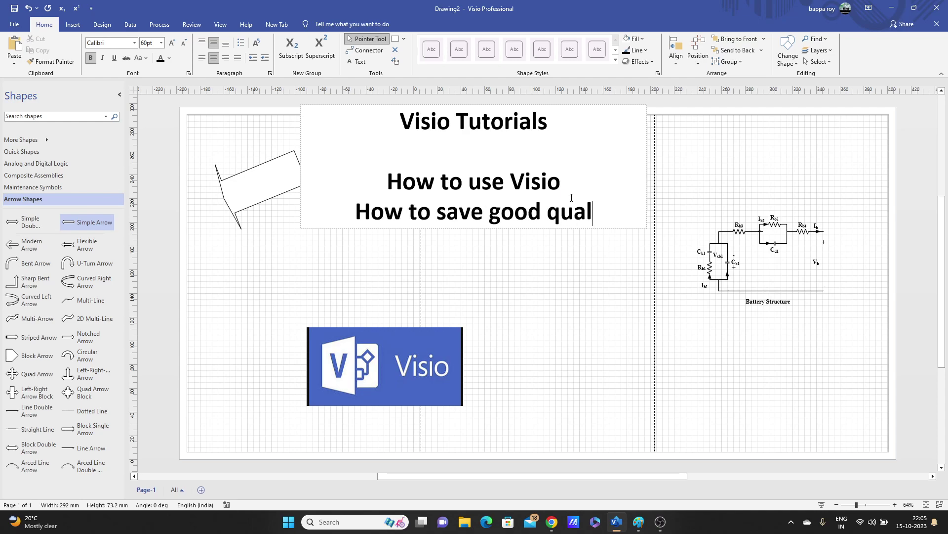
pyautogui.write('ity ')
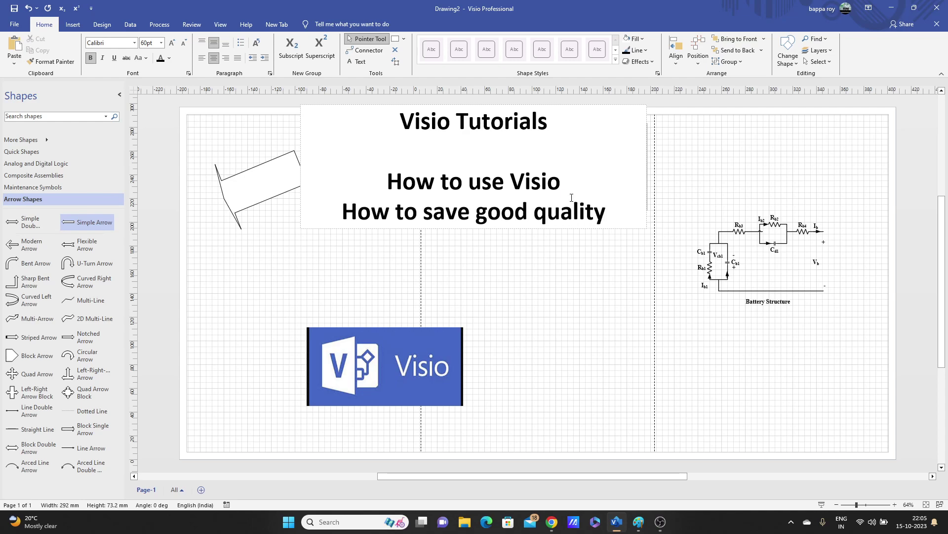
pyautogui.write('pic')
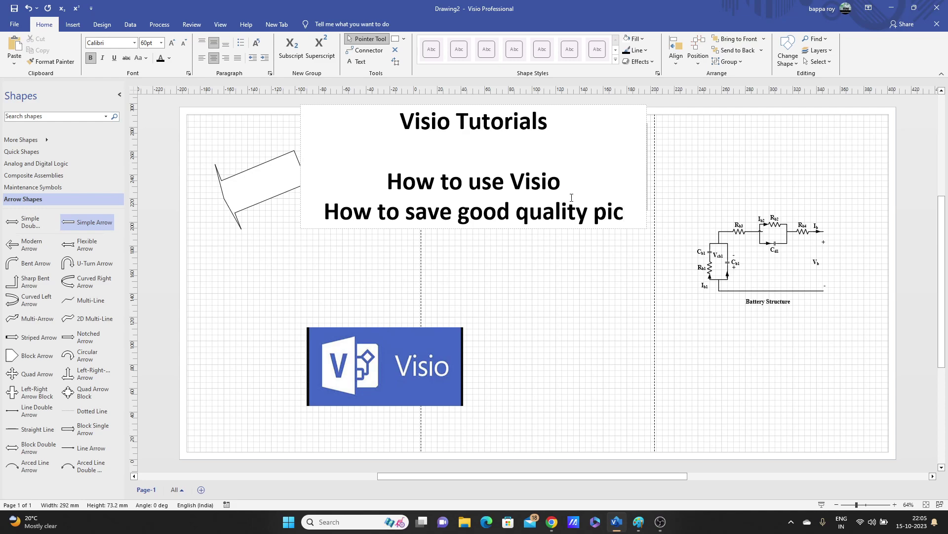
pyautogui.write('?')
pyautogui.press('Return')
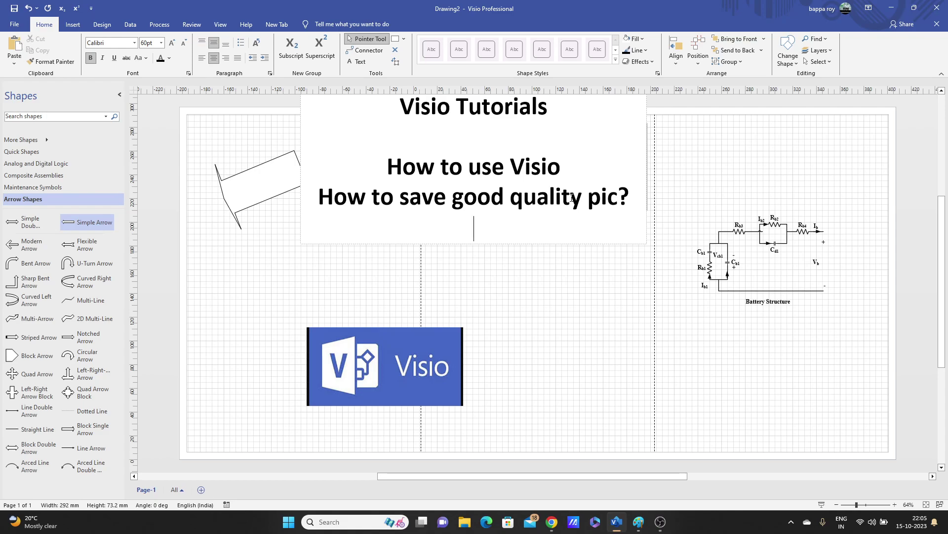
pyautogui.write('300')
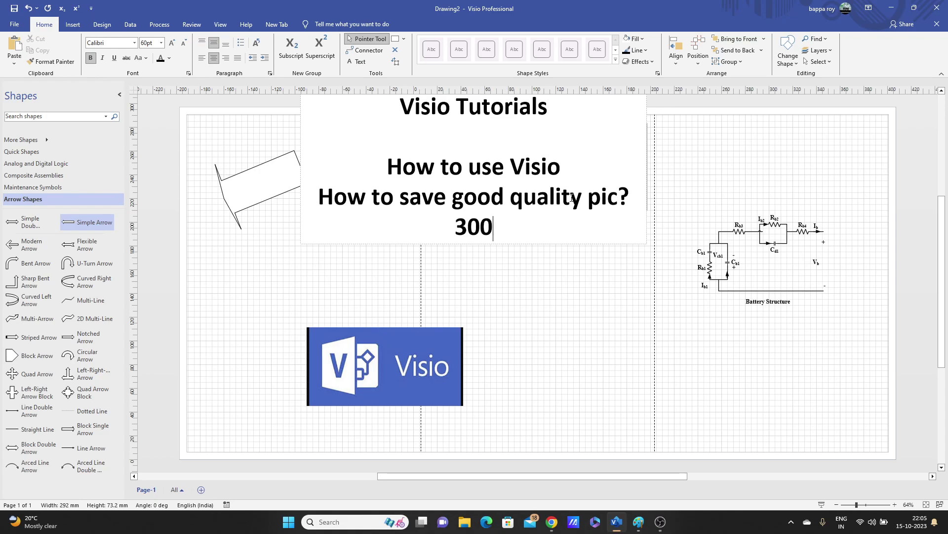
pyautogui.write(' dpi')
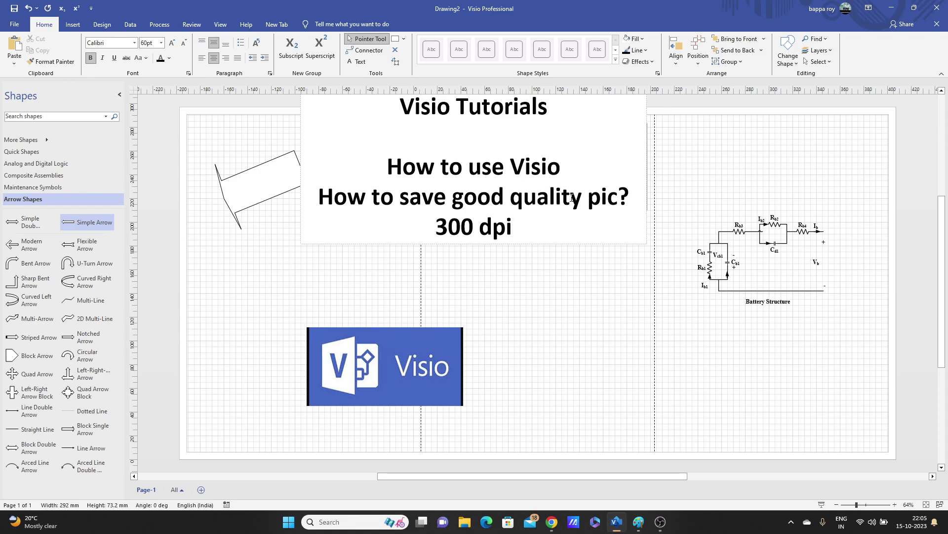
pyautogui.click(505, 312)
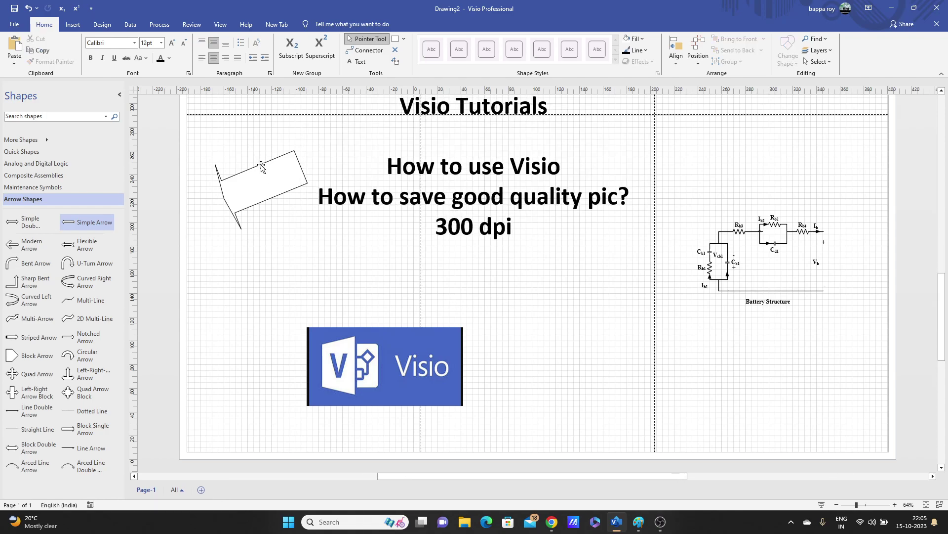
# - Select the title box and go to File > Save As
pyautogui.click(509, 181)
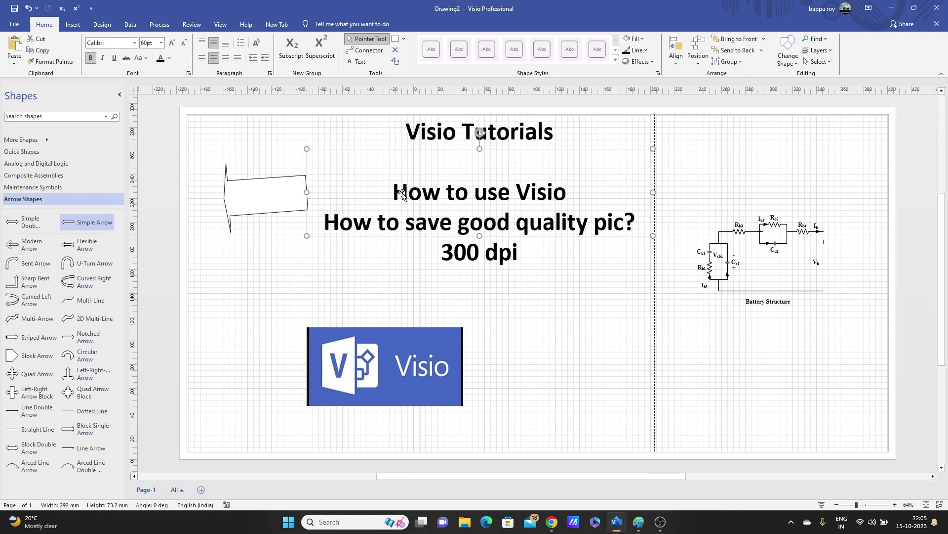
pyautogui.click(16, 26)
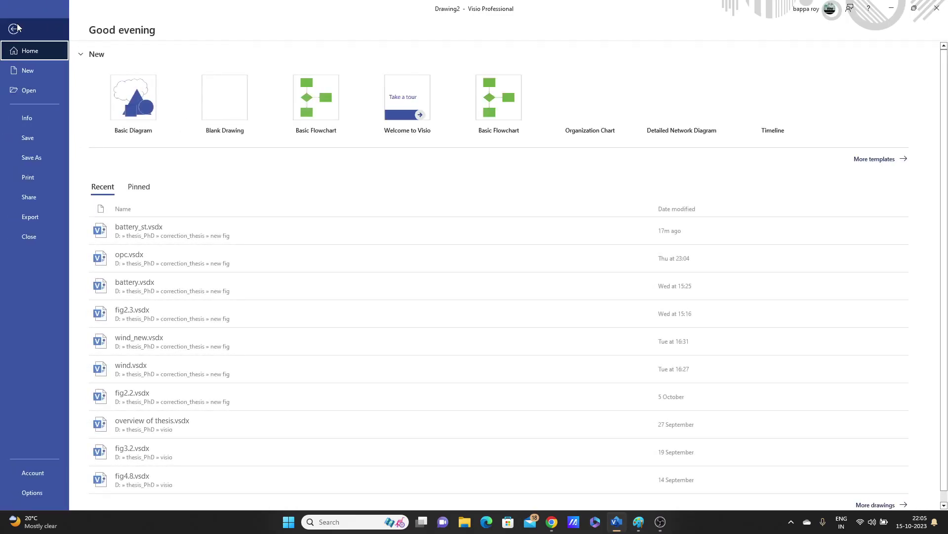
pyautogui.click(37, 162)
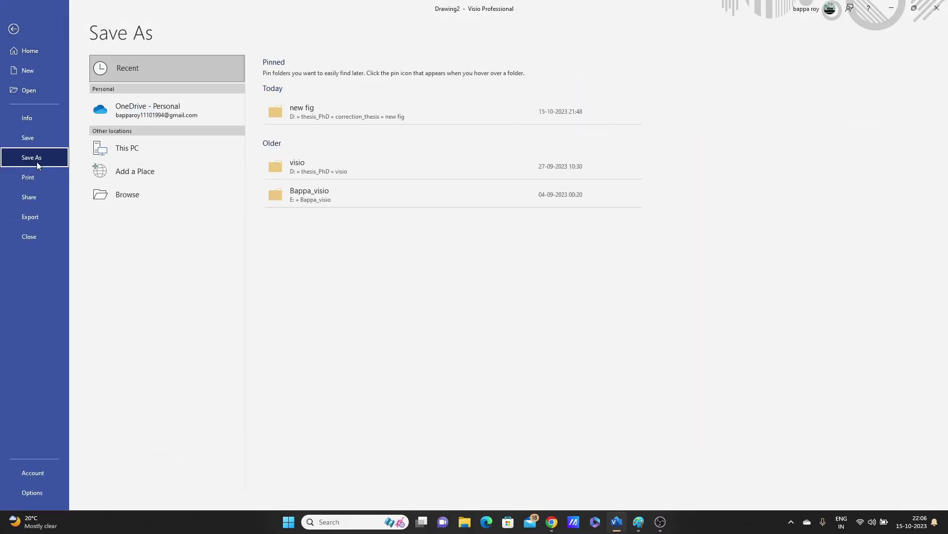
# - Save to the new fig folder as Tag Image File Format (*.tif), named Drawing2.tif
pyautogui.click(328, 108)
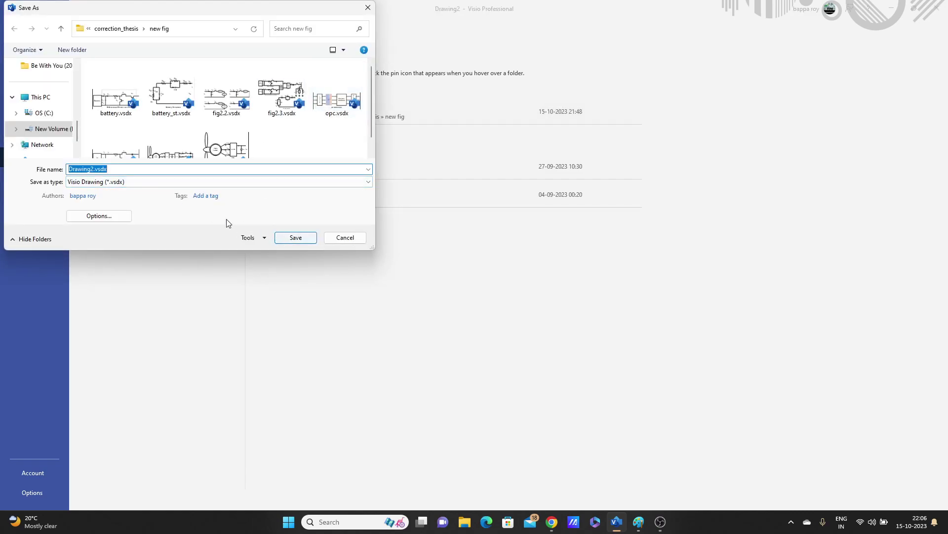
pyautogui.click(340, 183)
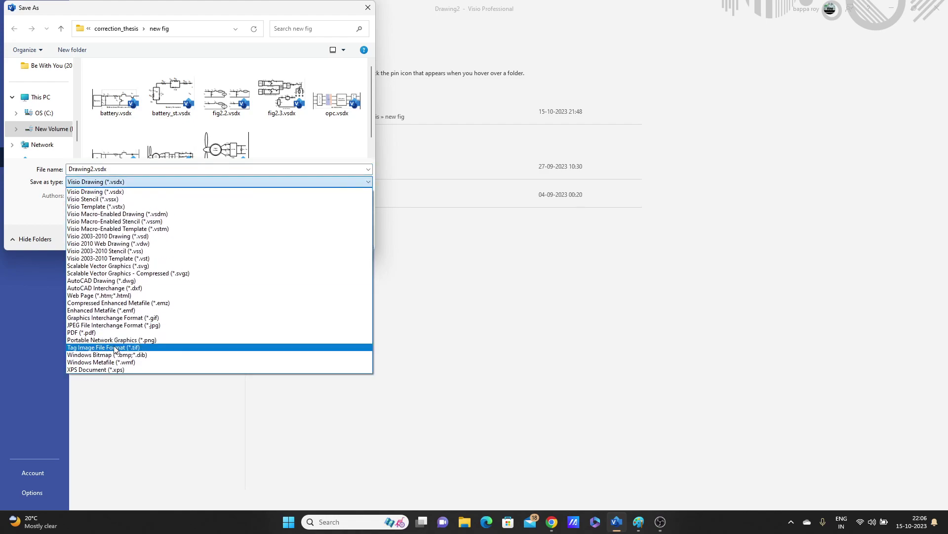
pyautogui.click(138, 351)
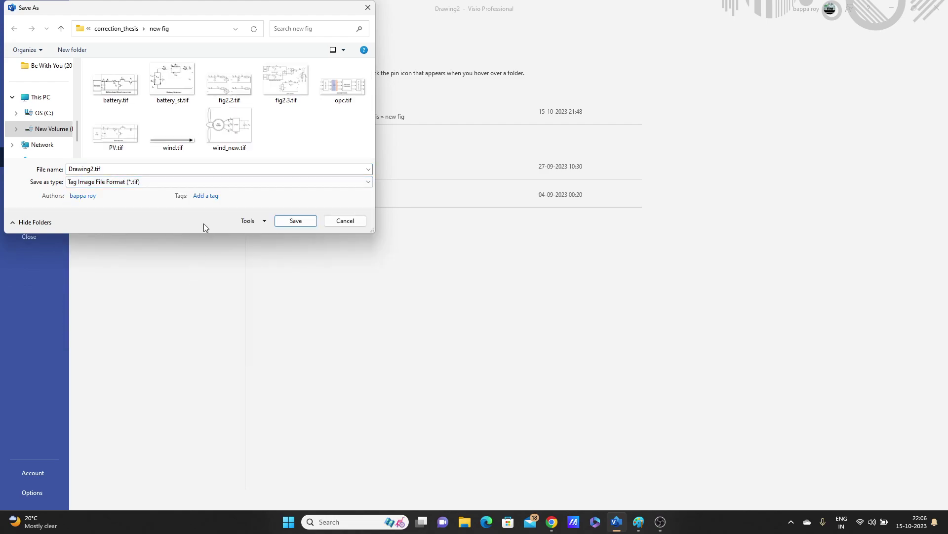
# - Export Drawing2 as a TIFF with white background and custom 300 × 300 pixels/in resolution
pyautogui.click(301, 224)
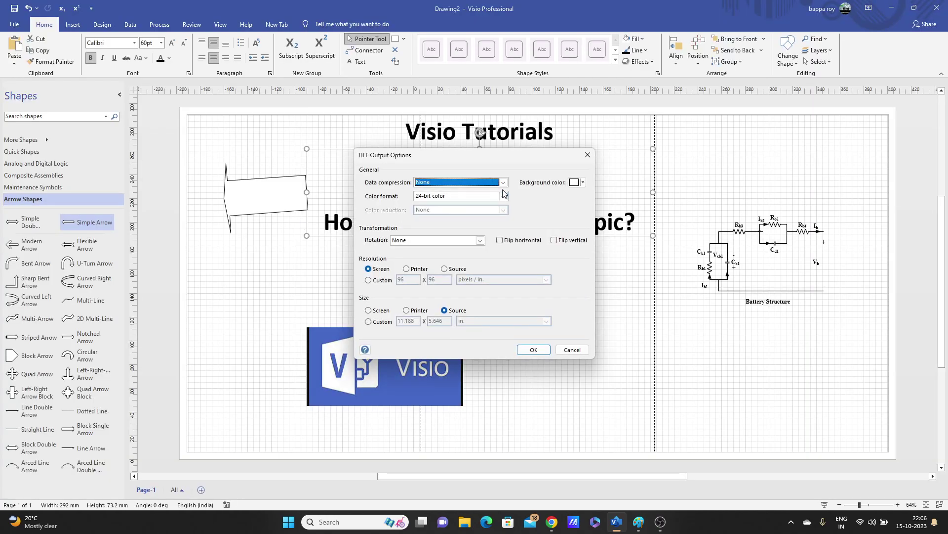
pyautogui.click(584, 183)
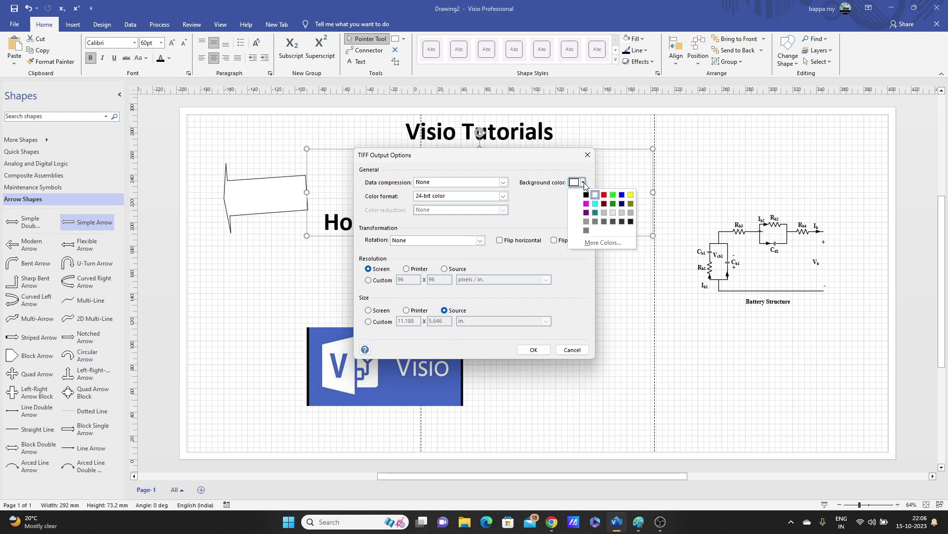
pyautogui.click(583, 183)
pyautogui.click(583, 183)
pyautogui.click(564, 205)
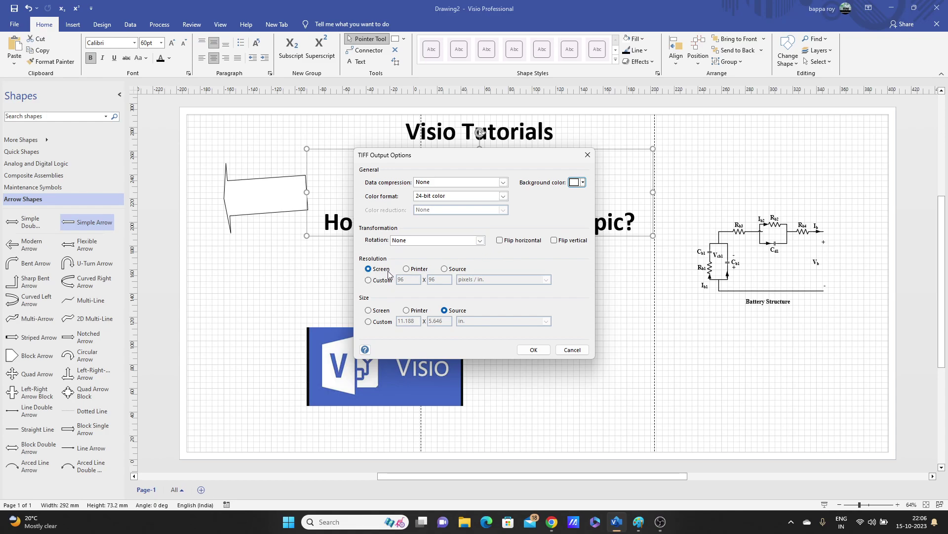
pyautogui.click(375, 280)
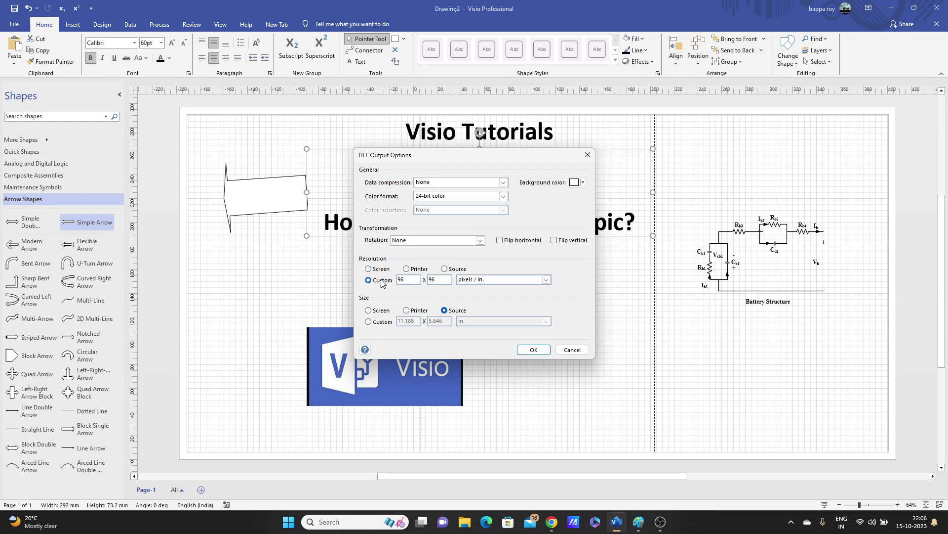
pyautogui.moveTo(410, 281); pyautogui.dragTo(383, 282)
pyautogui.write('300')
pyautogui.moveTo(447, 280); pyautogui.dragTo(428, 284)
pyautogui.write('300')
pyautogui.click(533, 349)
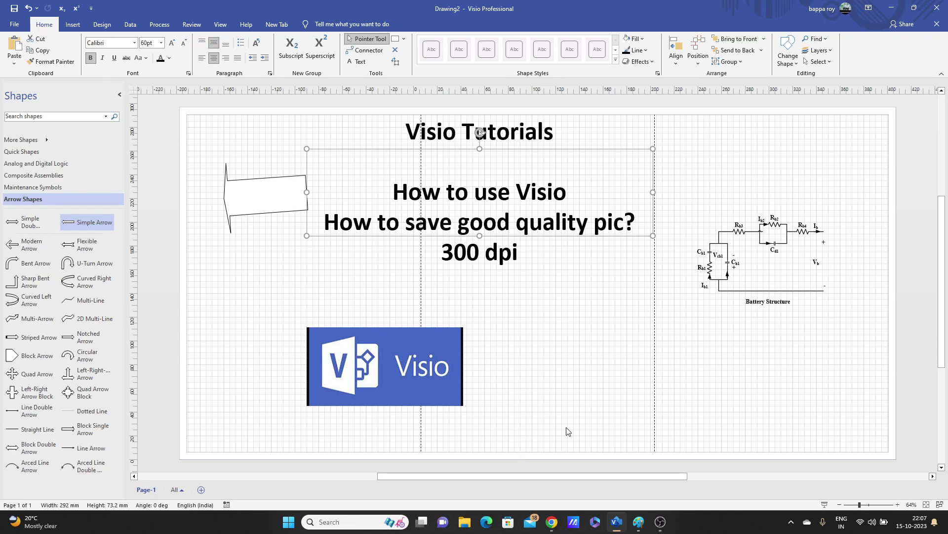
pyautogui.click(696, 326)
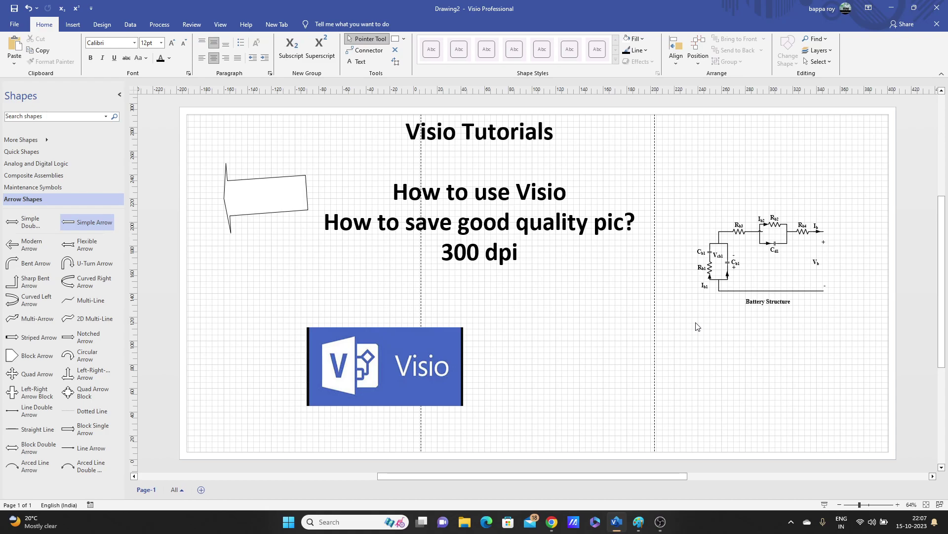
pyautogui.moveTo(684, 476); pyautogui.dragTo(744, 476)
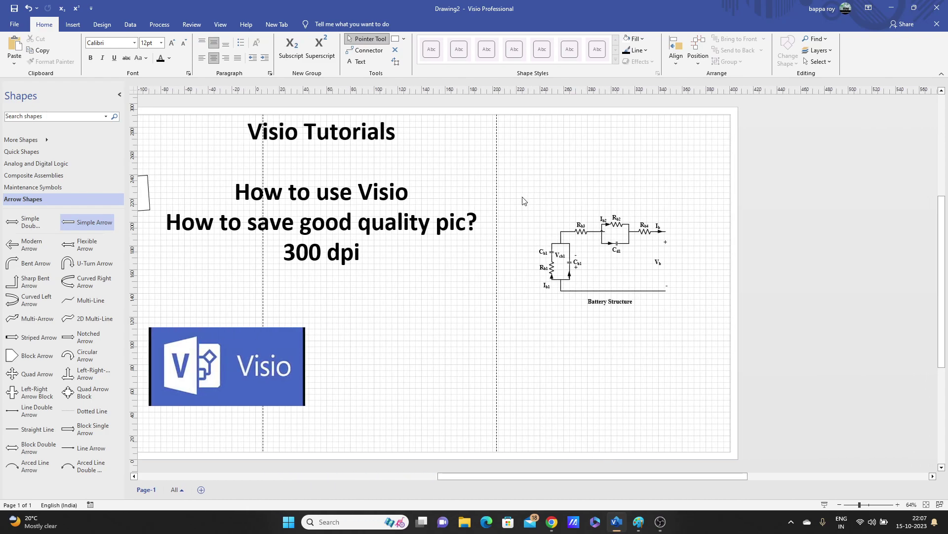
pyautogui.moveTo(523, 200); pyautogui.dragTo(684, 316)
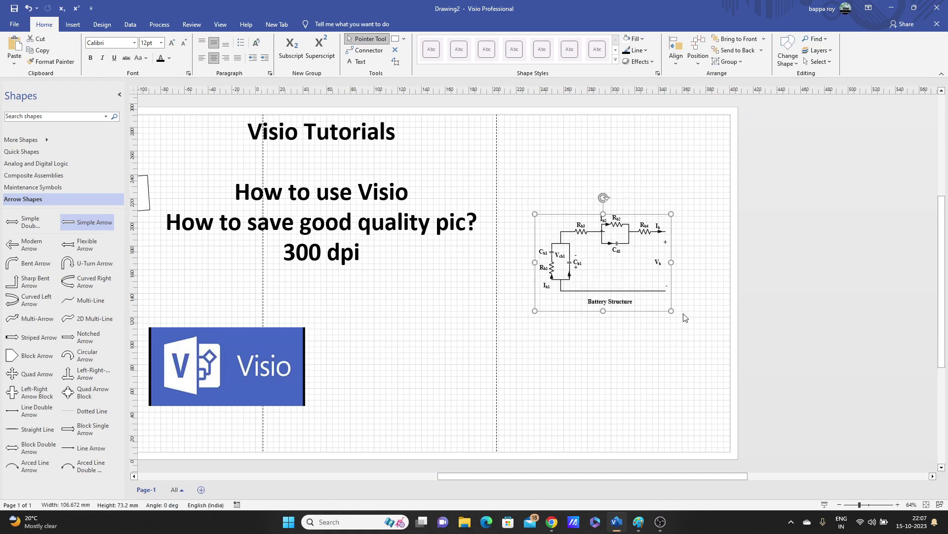
pyautogui.click(691, 227)
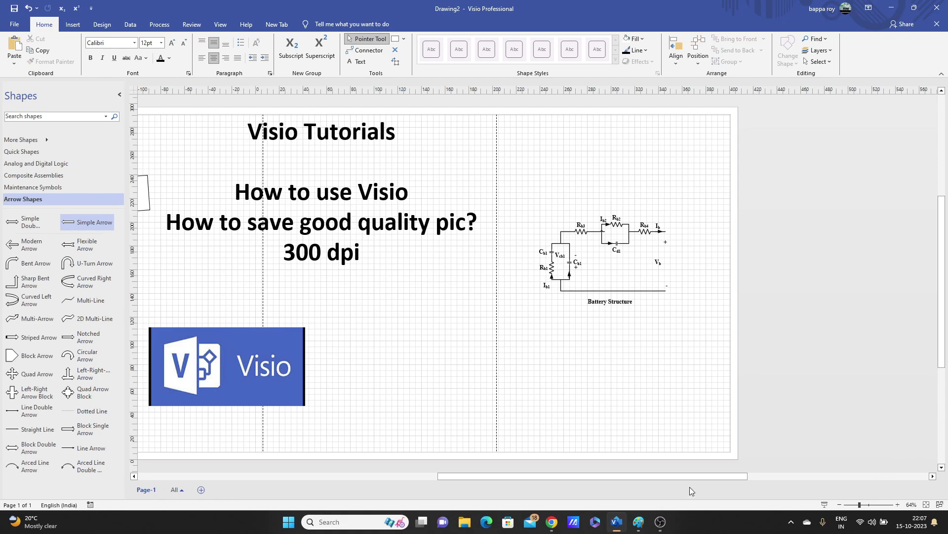
pyautogui.moveTo(683, 479)
pyautogui.mouseDown()
pyautogui.moveTo(594, 471)
pyautogui.moveTo(634, 468)
pyautogui.mouseUp()
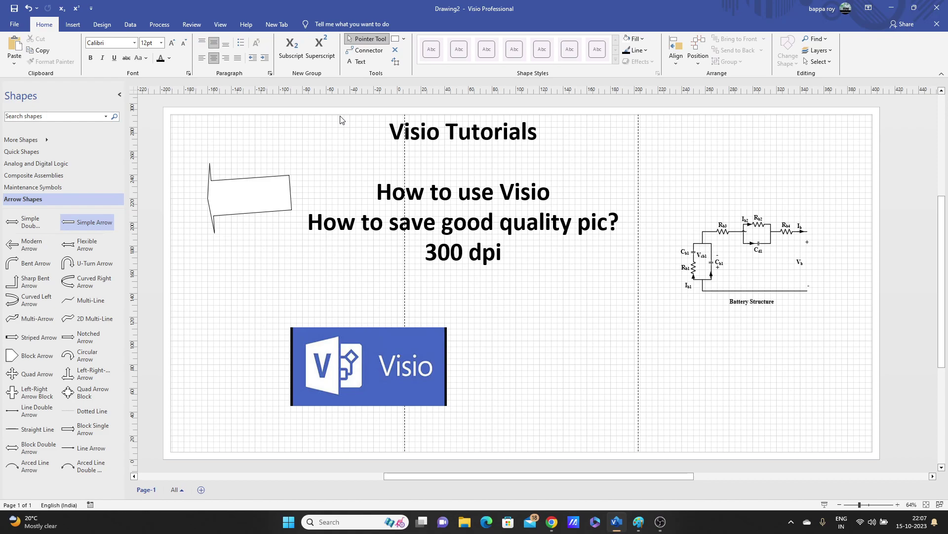
# - Draw L-shaped connectors by the logo, titles and circuit, plus a horizontal one under '300 dpi'
pyautogui.click(15, 24)
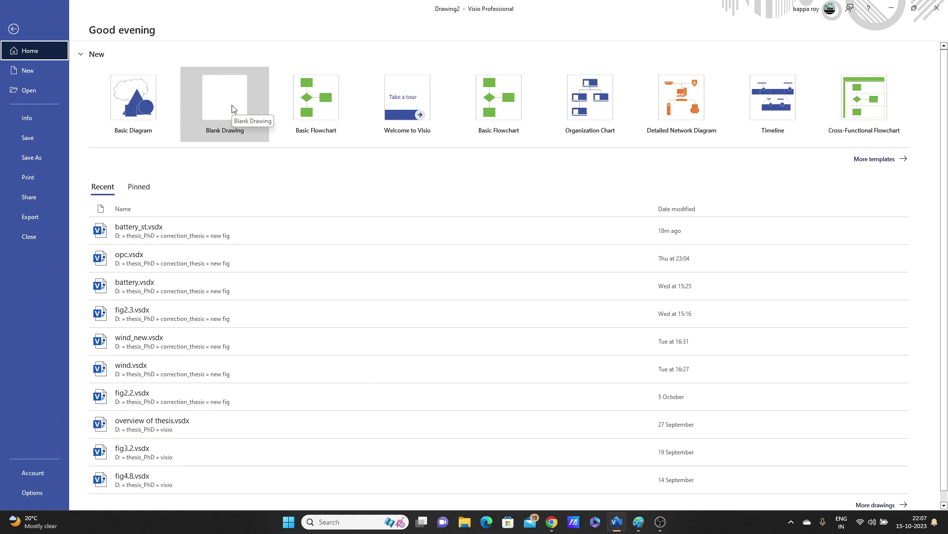
pyautogui.click(14, 29)
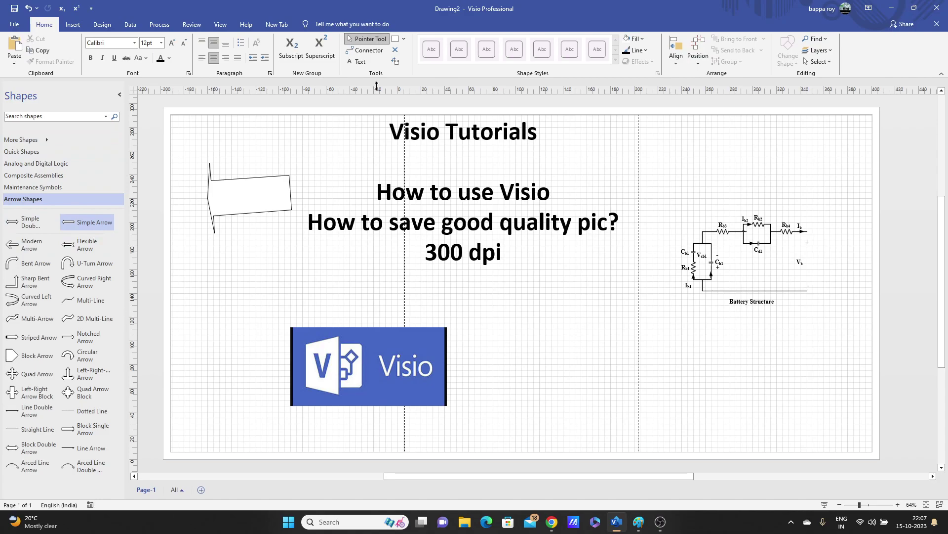
pyautogui.click(370, 51)
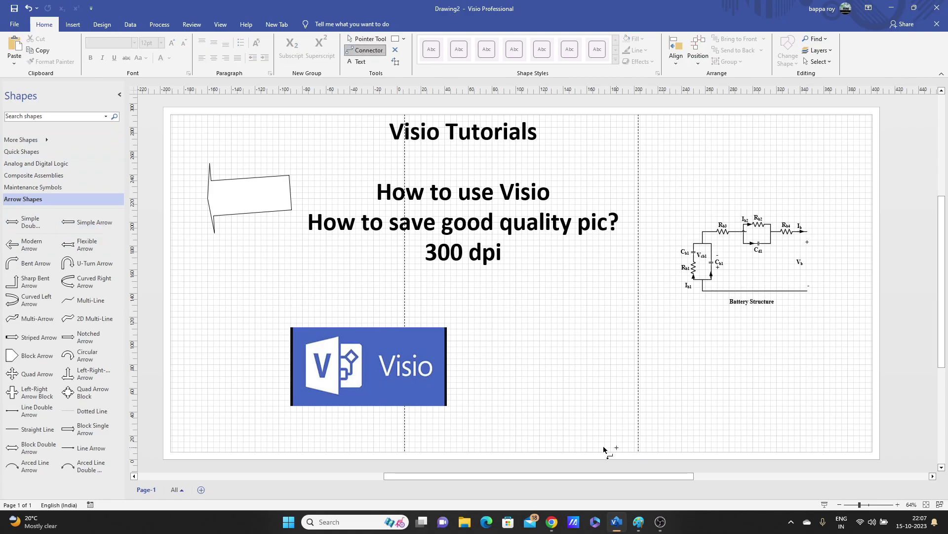
pyautogui.moveTo(665, 376); pyautogui.dragTo(665, 376)
pyautogui.moveTo(510, 335); pyautogui.dragTo(533, 435)
pyautogui.moveTo(582, 325); pyautogui.dragTo(592, 382)
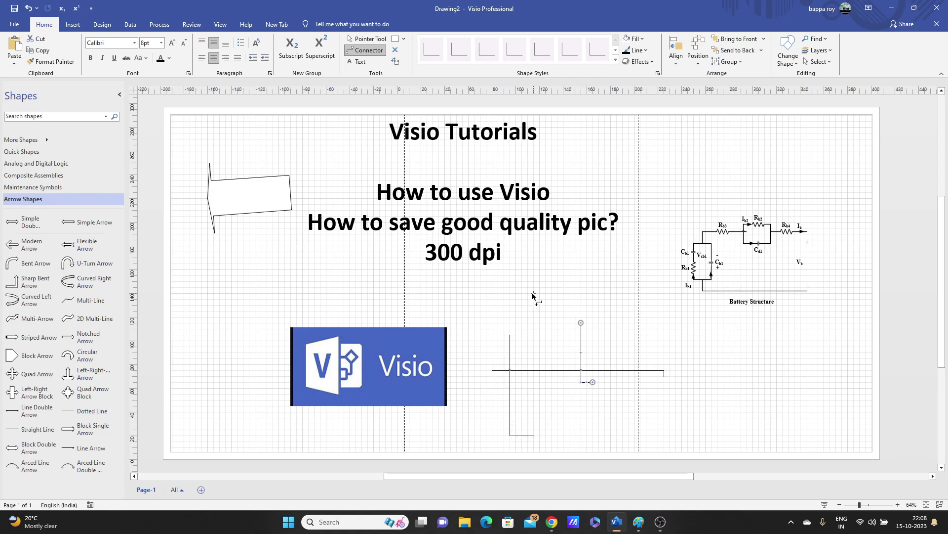
pyautogui.moveTo(533, 293); pyautogui.dragTo(618, 291)
pyautogui.moveTo(723, 326); pyautogui.dragTo(741, 387)
pyautogui.click(584, 293)
# - Set the selected line's weight to 6 pt
pyautogui.click(638, 51)
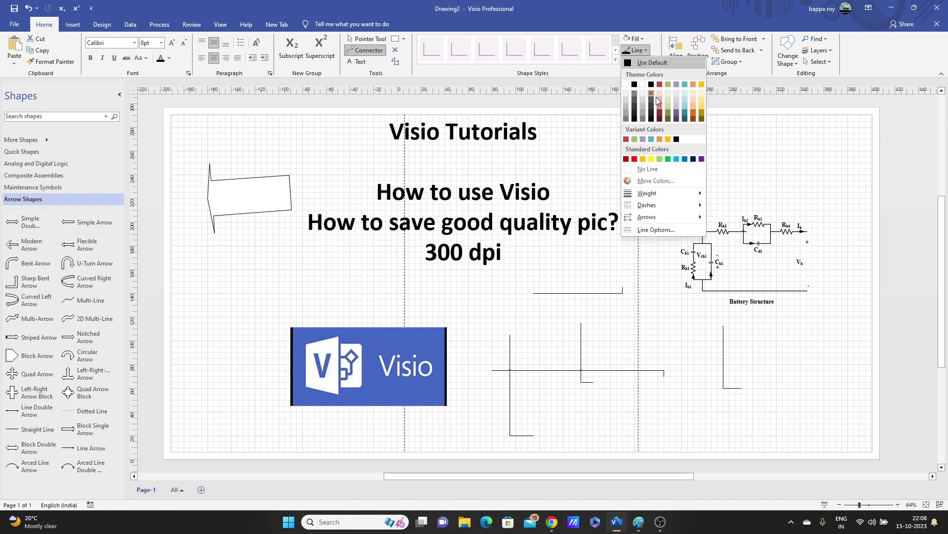
pyautogui.moveTo(670, 193)
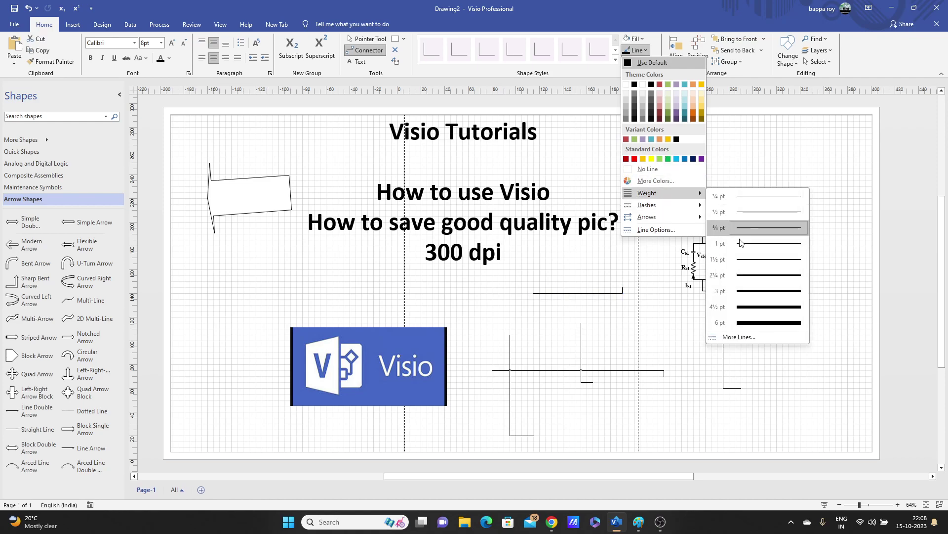
pyautogui.click(782, 325)
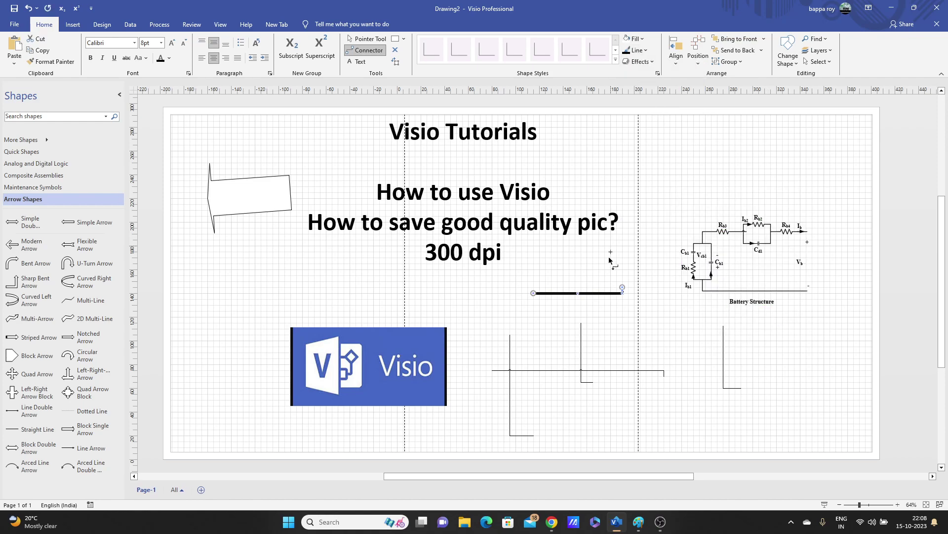
# - Add arrowheads at both ends and make the line a straight connector
pyautogui.click(642, 51)
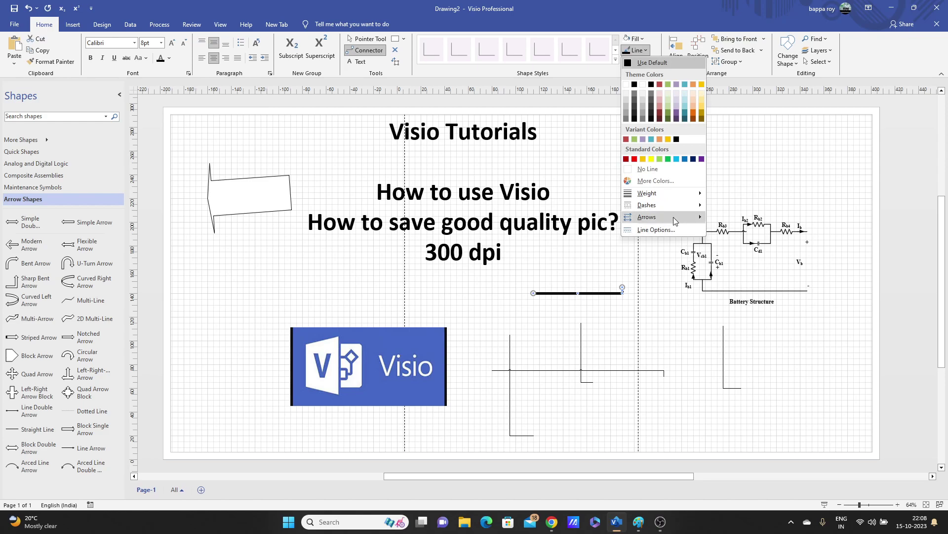
pyautogui.moveTo(673, 216)
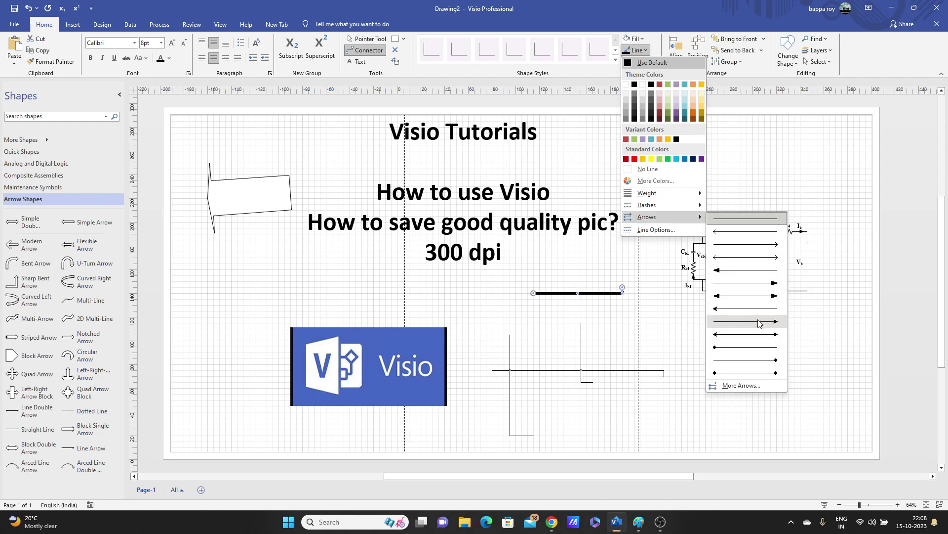
pyautogui.click(759, 300)
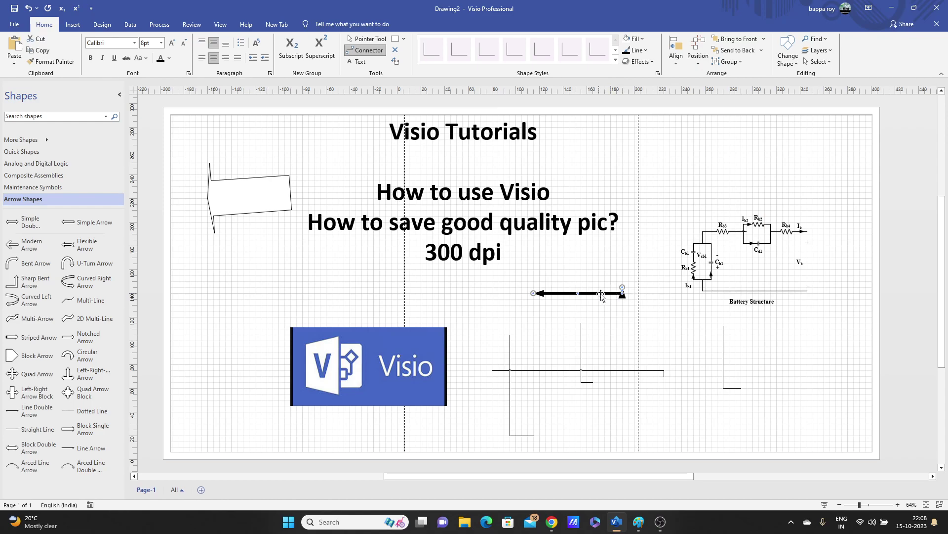
pyautogui.rightClick(601, 295)
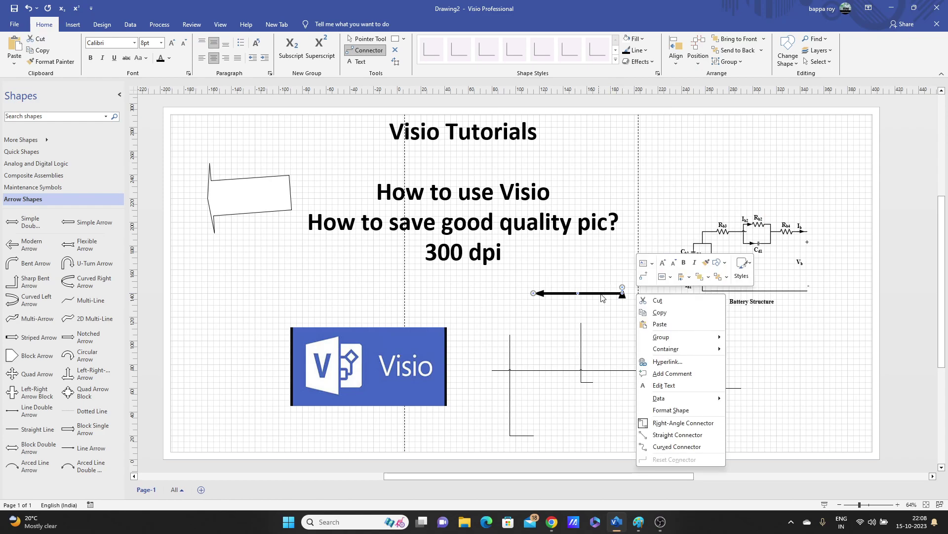
pyautogui.click(675, 435)
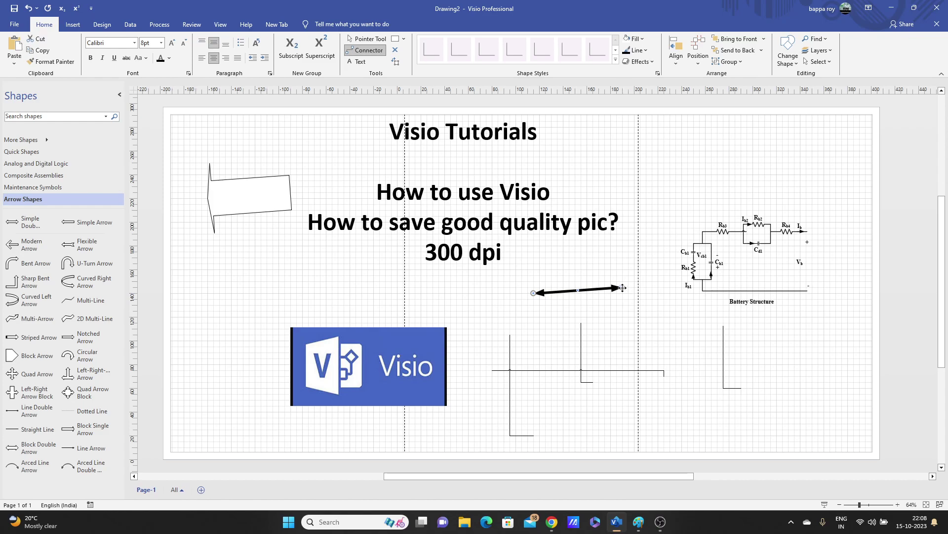
# - Try lowering the arrow's right end, undo it, and nudge the arrow down, left and up
pyautogui.moveTo(622, 287); pyautogui.dragTo(623, 293)
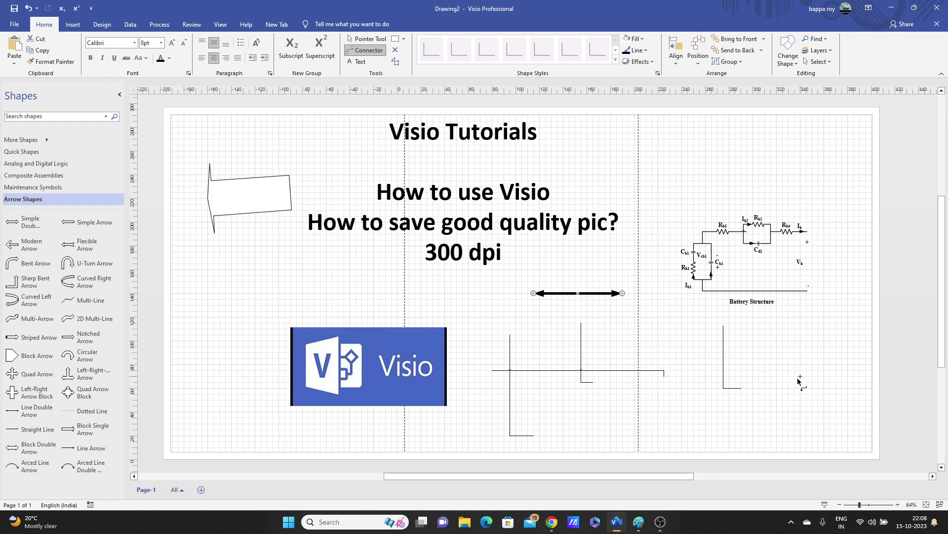
pyautogui.hotkey('ctrl', 'z')
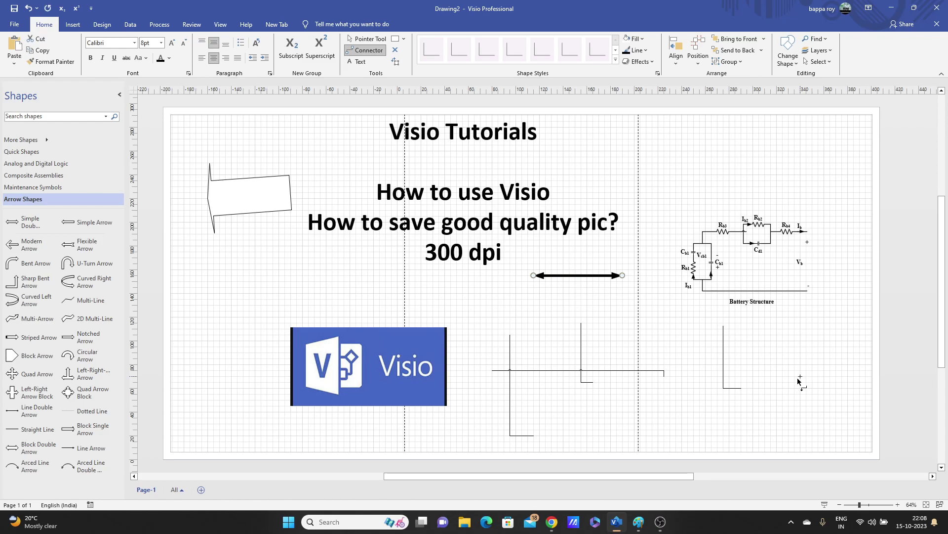
pyautogui.press('Down')
pyautogui.press('Down')
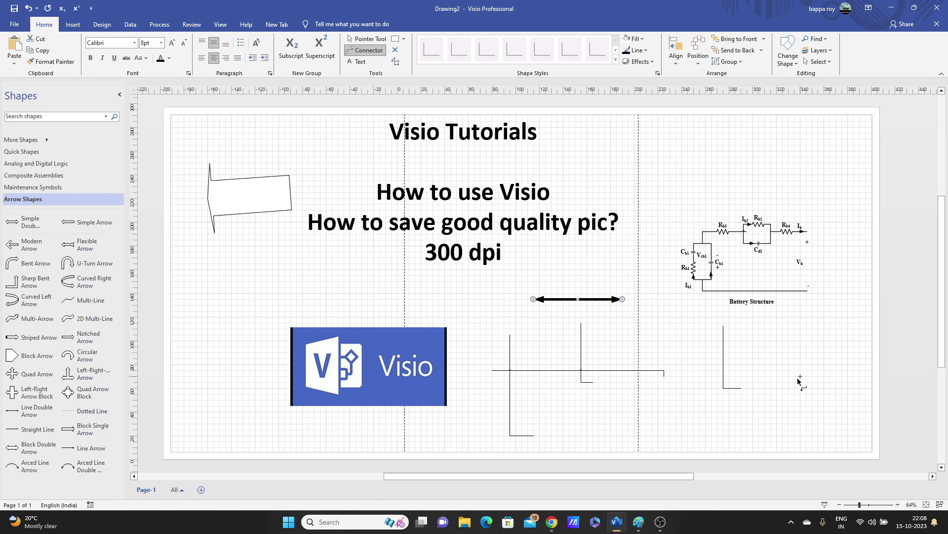
pyautogui.press('Left')
pyautogui.press('Left')
pyautogui.press('Left')
pyautogui.press('Left')
pyautogui.press('Left')
pyautogui.press('Up')
pyautogui.press('Up')
pyautogui.press('Up')
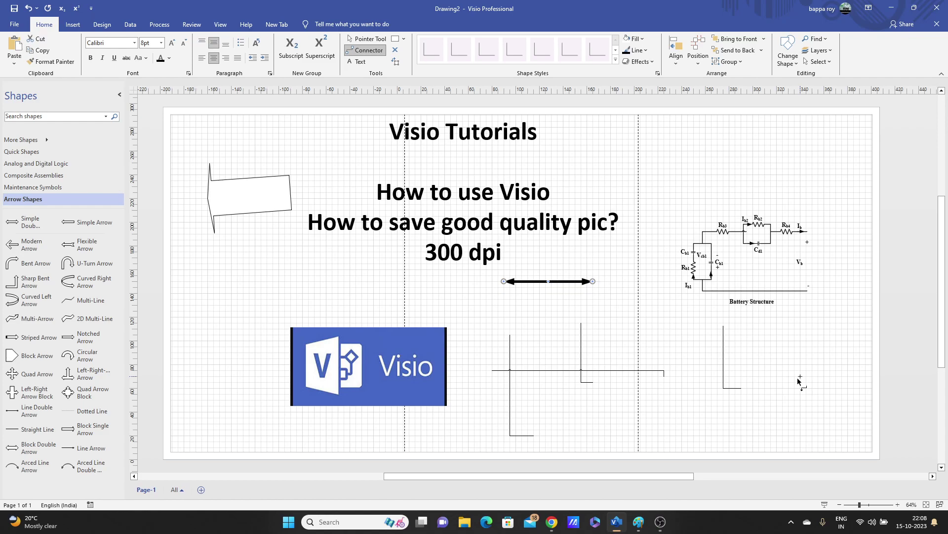
# - Zoom in on the double-headed arrow and deselect it to check its position
pyautogui.click(899, 506)
pyautogui.click(899, 507)
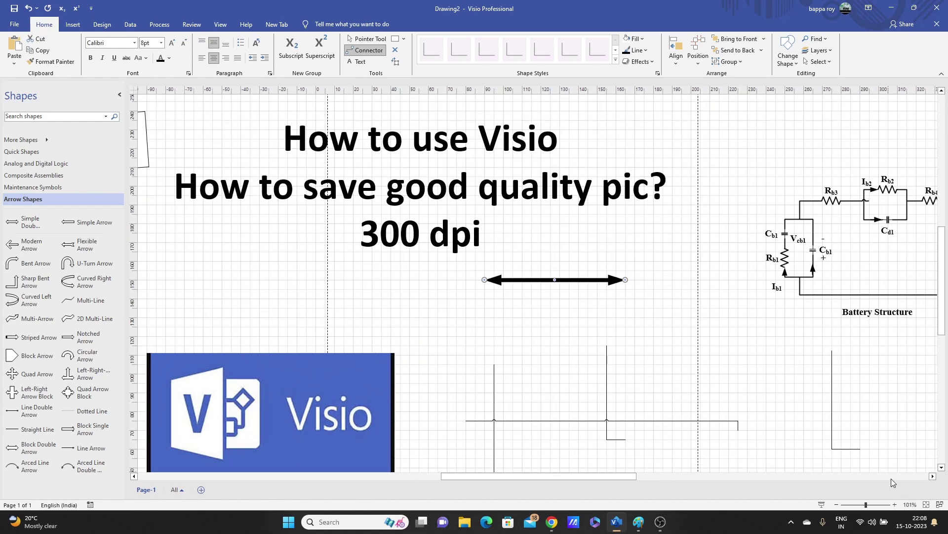
pyautogui.click(895, 505)
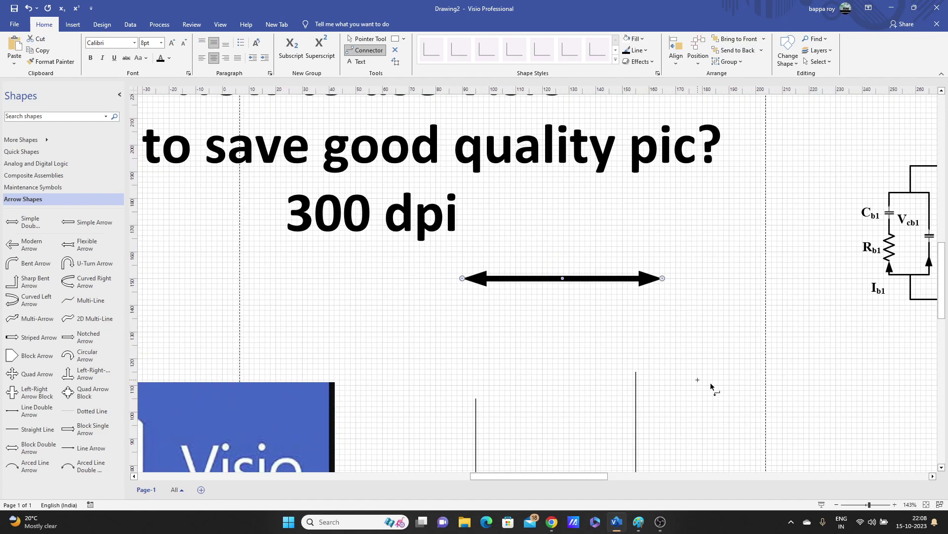
pyautogui.click(895, 504)
pyautogui.click(894, 504)
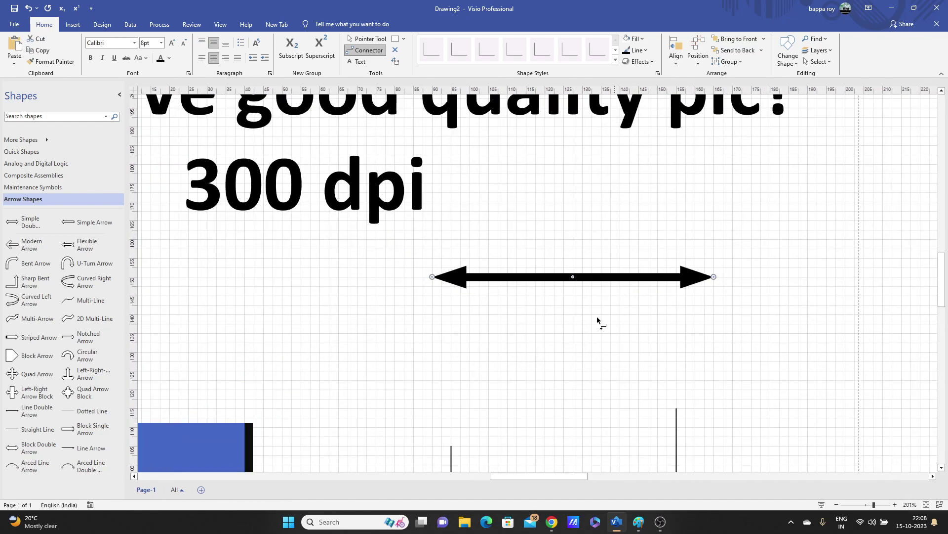
pyautogui.click(546, 273)
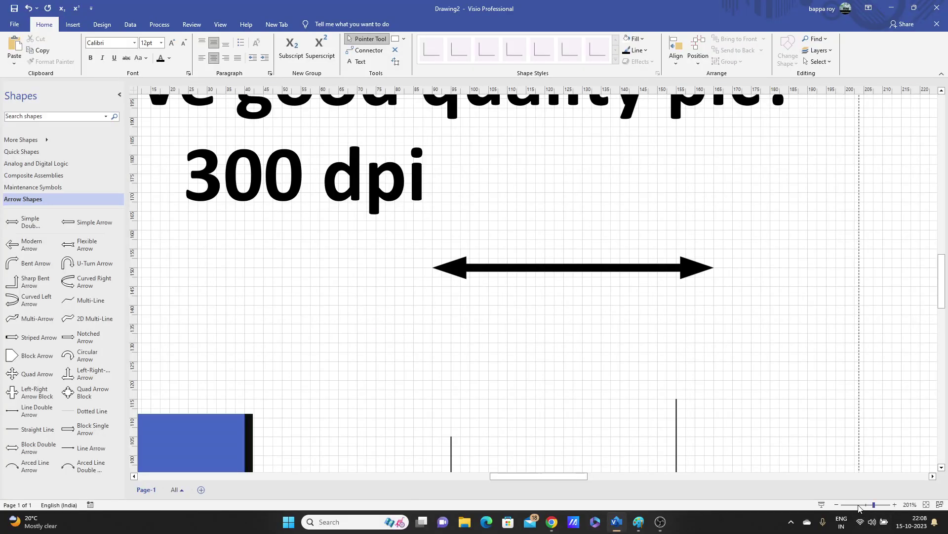
# - Reselect the arrow and nudge it so it sits lower, below '300 dpi'
pyautogui.click(837, 505)
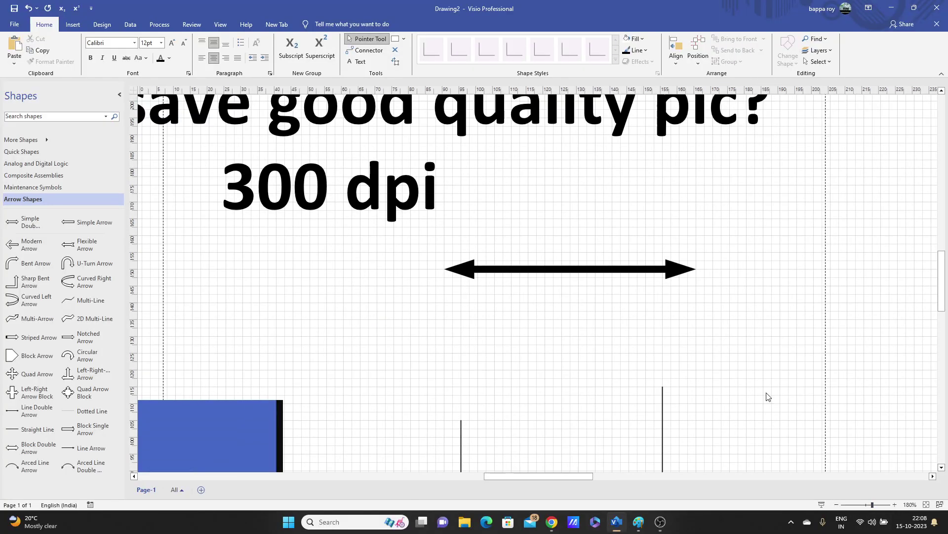
pyautogui.scroll(2, 768, 396)
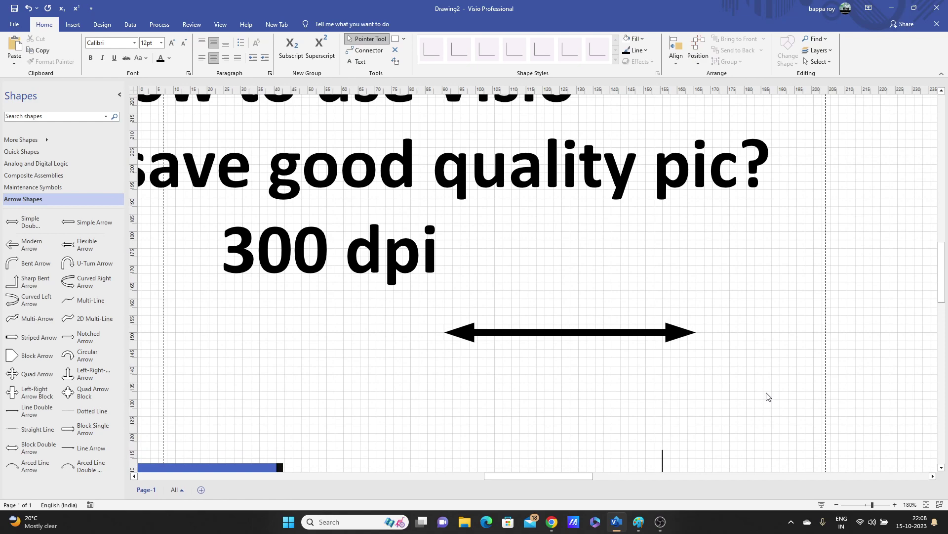
pyautogui.click(655, 334)
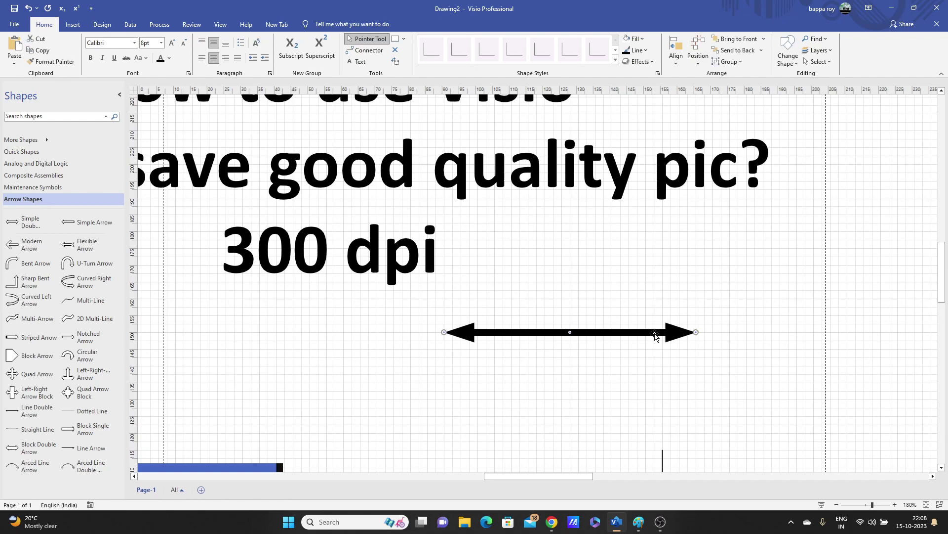
pyautogui.press('Up')
pyautogui.press('Up')
pyautogui.press('Up')
pyautogui.press('Down')
pyautogui.press('Down')
pyautogui.press('Down')
pyautogui.press('Down')
pyautogui.press('Down')
pyautogui.press('Down')
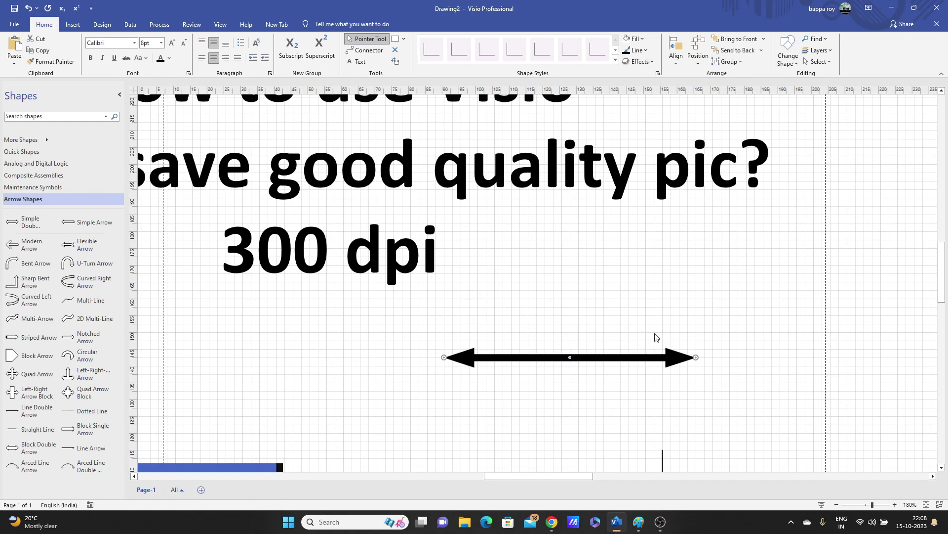
pyautogui.press('Down')
pyautogui.press('Down')
pyautogui.press('Up')
pyautogui.press('Up')
pyautogui.press('Up')
pyautogui.press('Up')
pyautogui.scroll(-10, 656, 315)
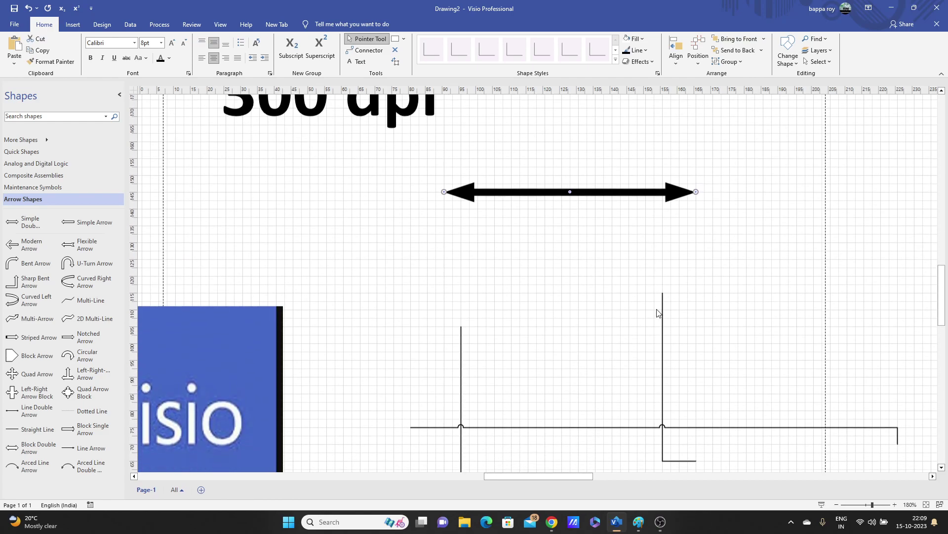
# - Fit the page to the window, zoom in, and scroll right to the Battery Structure circuit
pyautogui.click(927, 505)
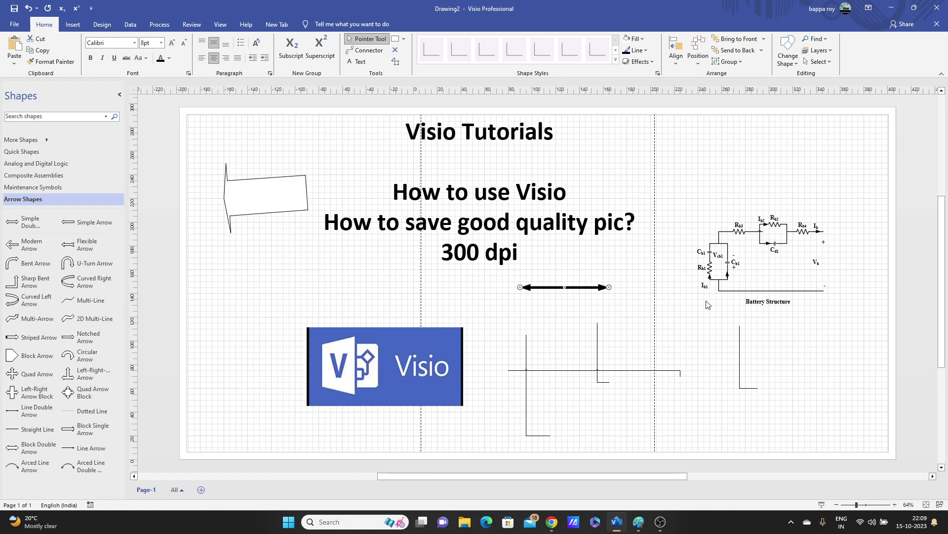
pyautogui.click(895, 504)
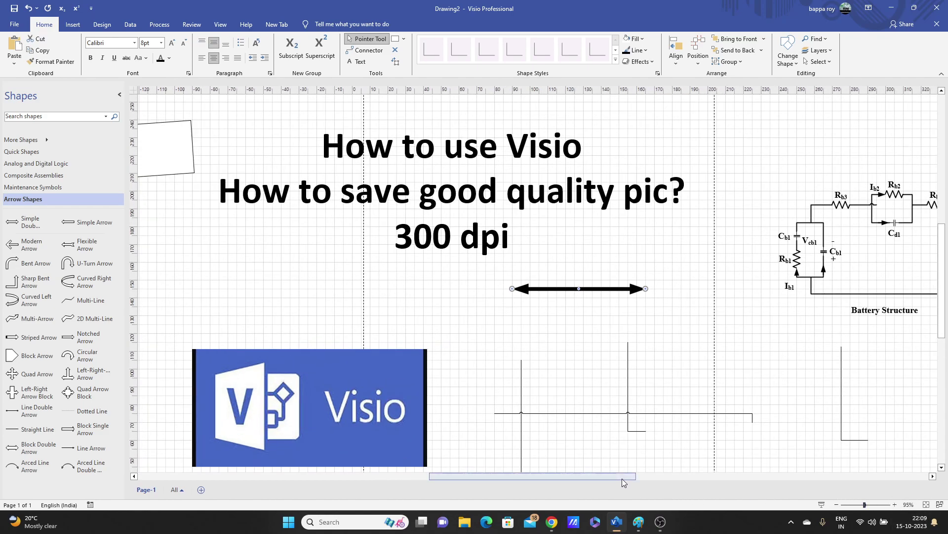
pyautogui.moveTo(622, 477); pyautogui.dragTo(730, 478)
pyautogui.scroll(1, 487, 247)
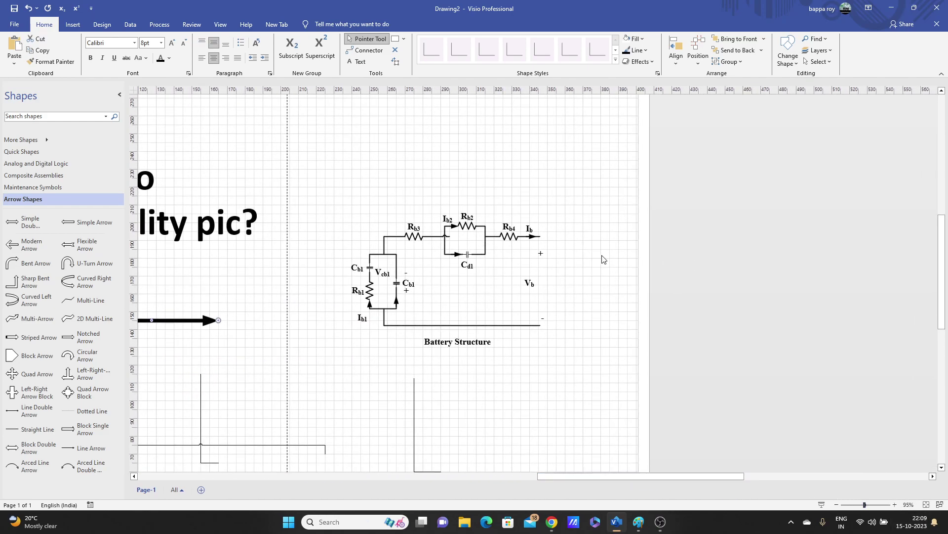